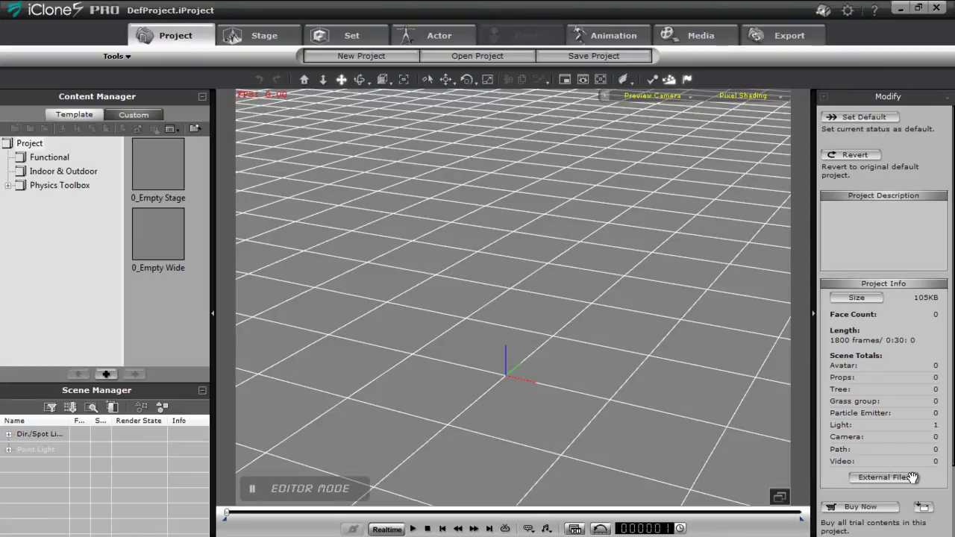
Step: Load the Butte terrain from the Height Map_Large templates into the empty scene
click(355, 33)
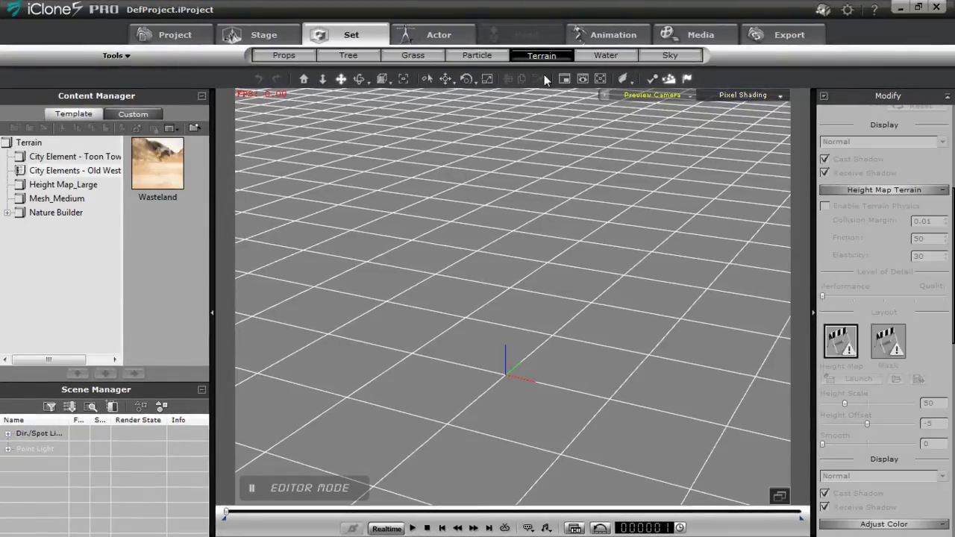
click(60, 186)
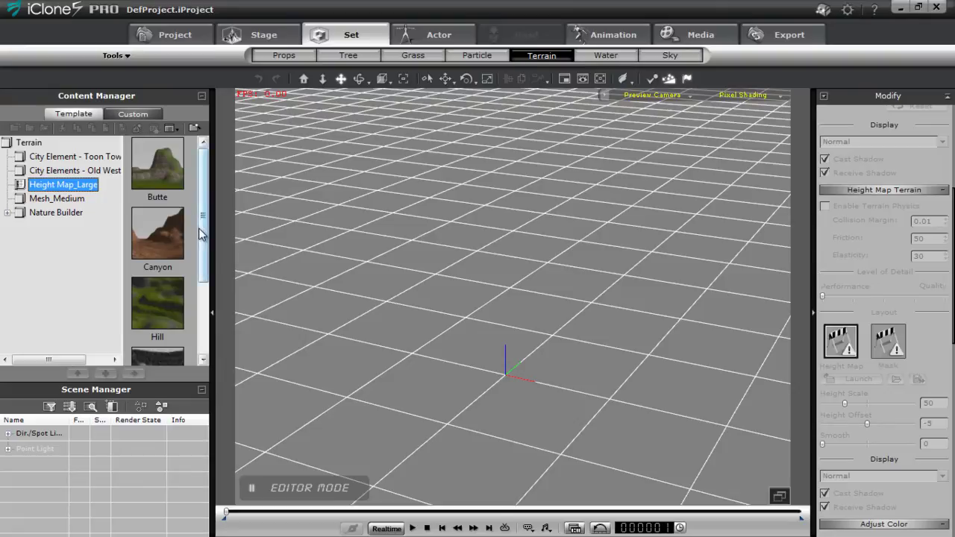
double_click(158, 166)
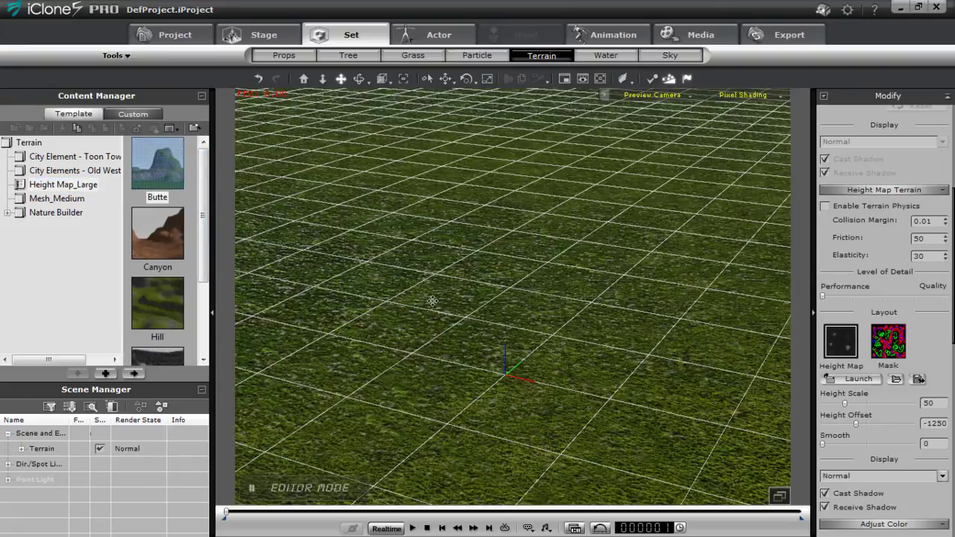
Step: Examine the Butte terrain from afar and close up, checking the hills and the rock texture
alt+shift+scroll(448, 196, down, 5)
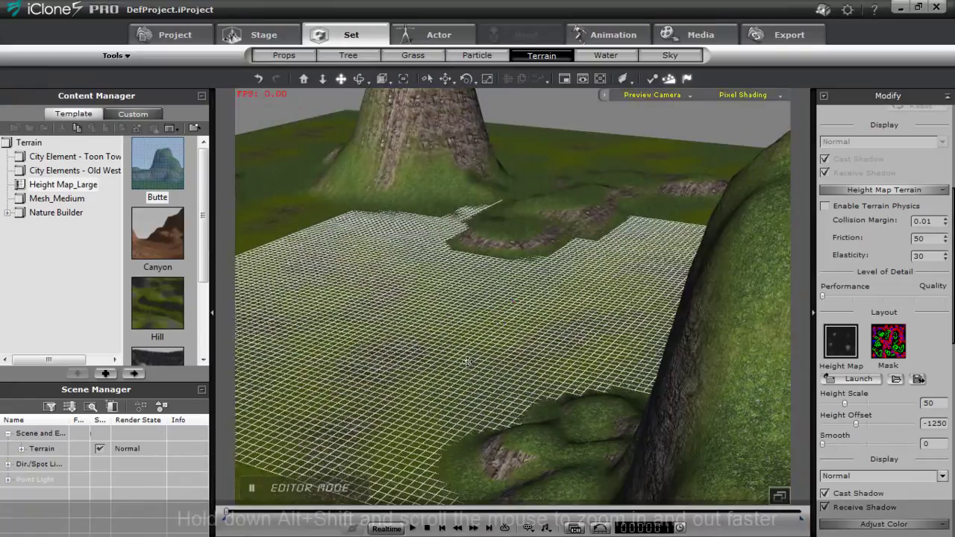
alt+shift+scroll(440, 232, down, 3)
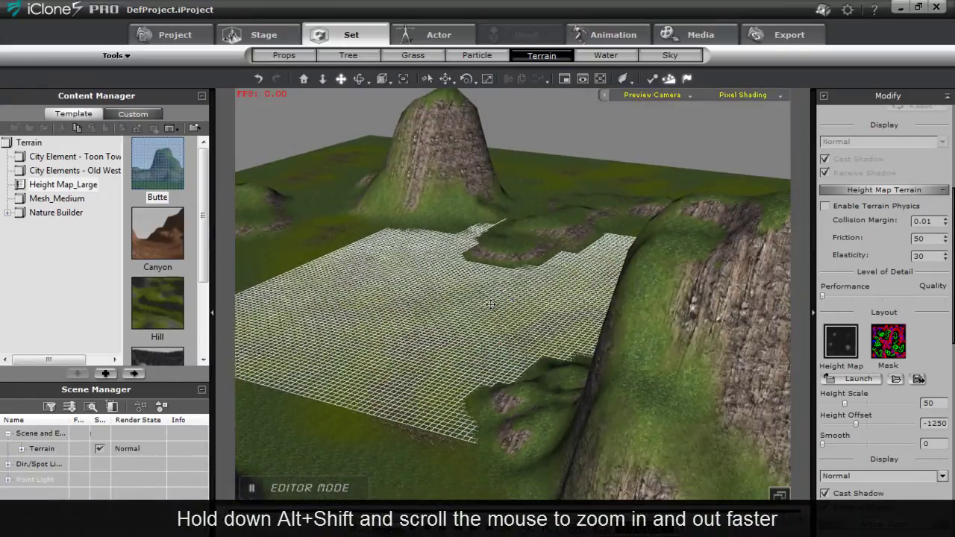
alt+shift+scroll(518, 401, down, 3)
alt+shift+scroll(500, 359, up, 5)
alt+shift+scroll(474, 373, down, 4)
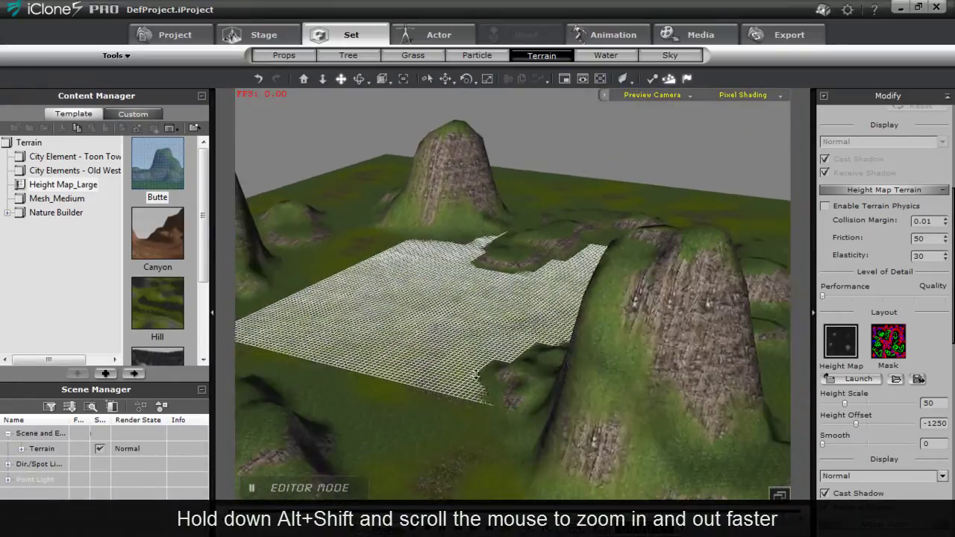
alt+shift+scroll(550, 297, up, 5)
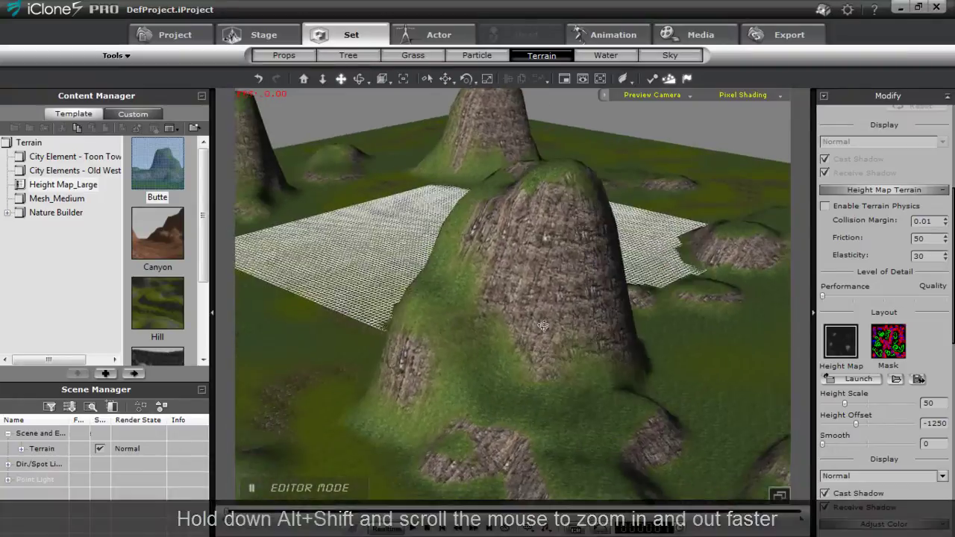
alt+right_drag(550, 297, 543, 310)
scroll(602, 392, up, 5)
drag(505, 118, 540, 290)
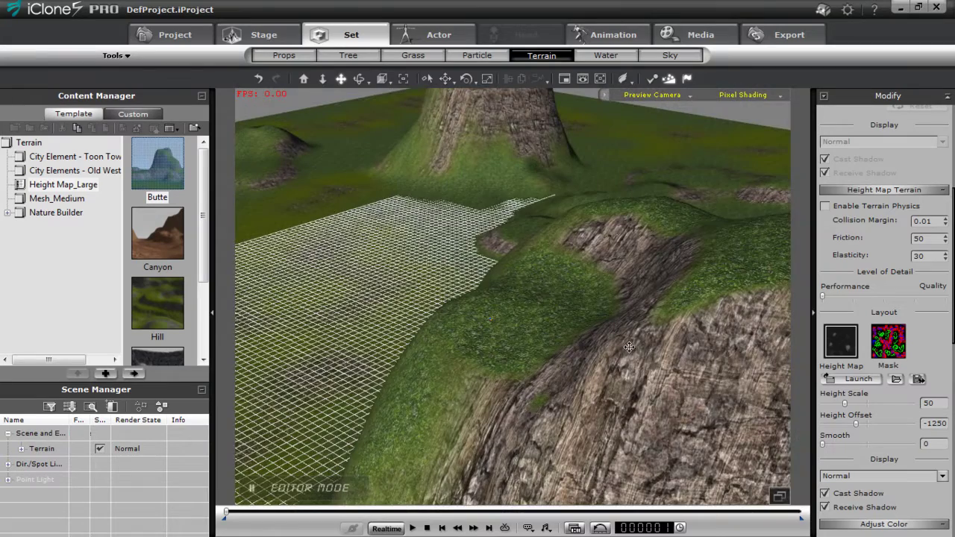
drag(623, 345, 480, 57)
drag(551, 376, 472, 239)
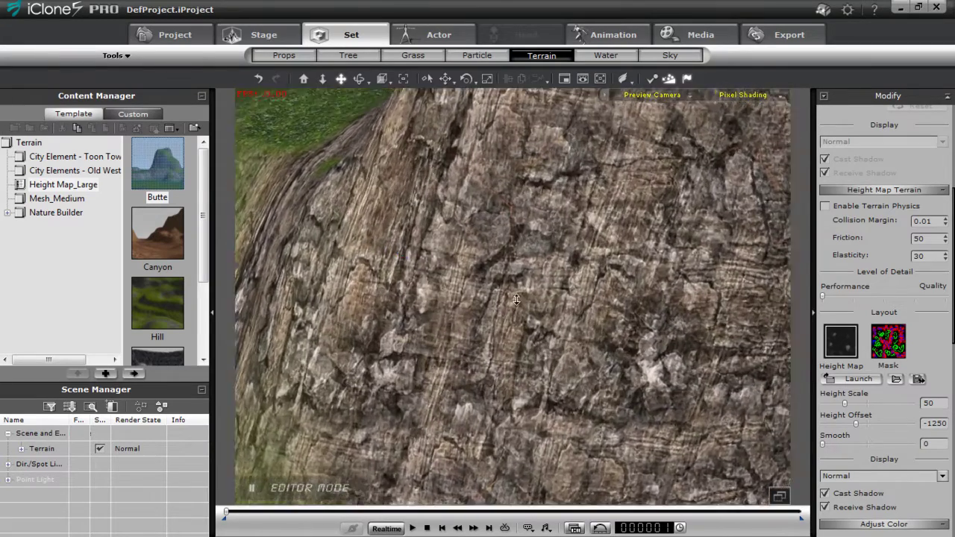
drag(510, 304, 495, 248)
scroll(495, 249, down, 5)
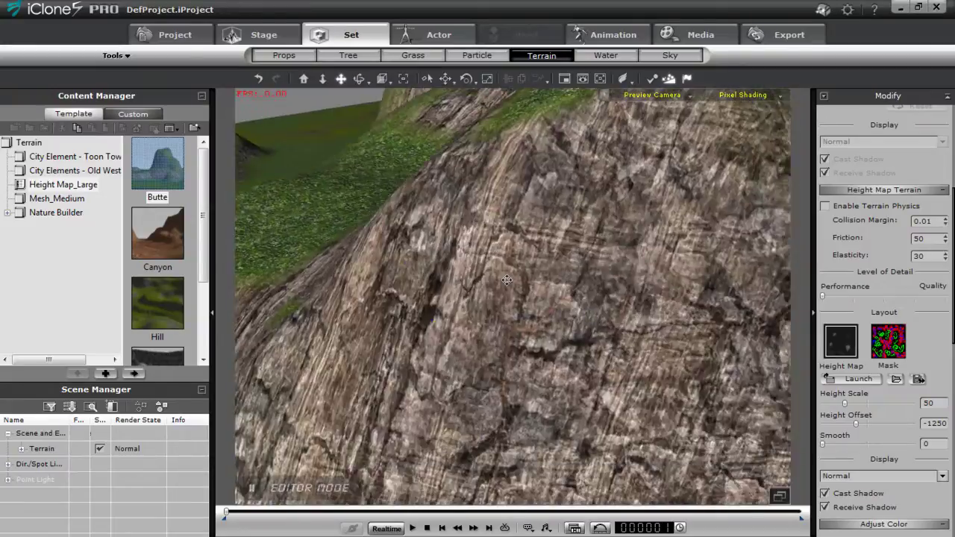
right_drag(471, 341, 489, 332)
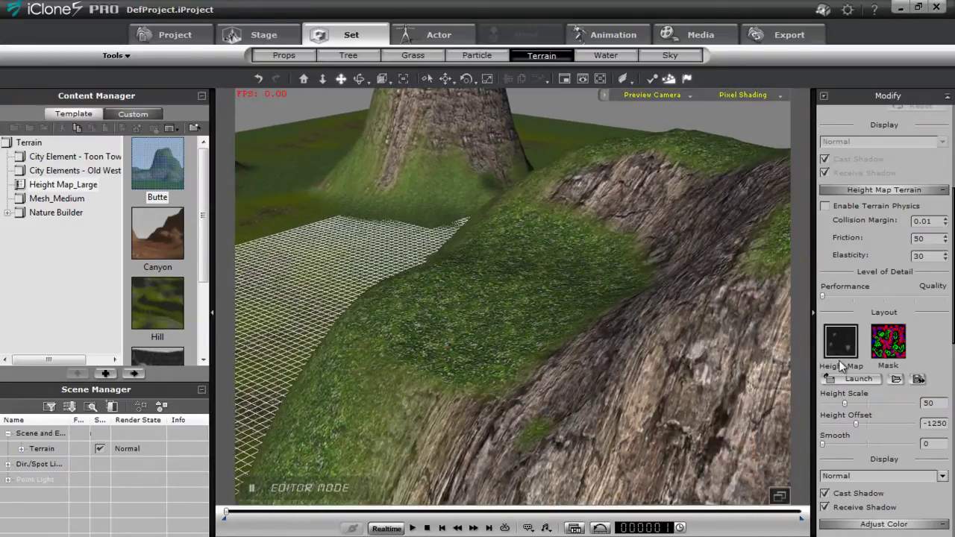
Step: Inspect the height map terrain settings and how the grass and rock materials blend along the hillside
drag(952, 334, 953, 357)
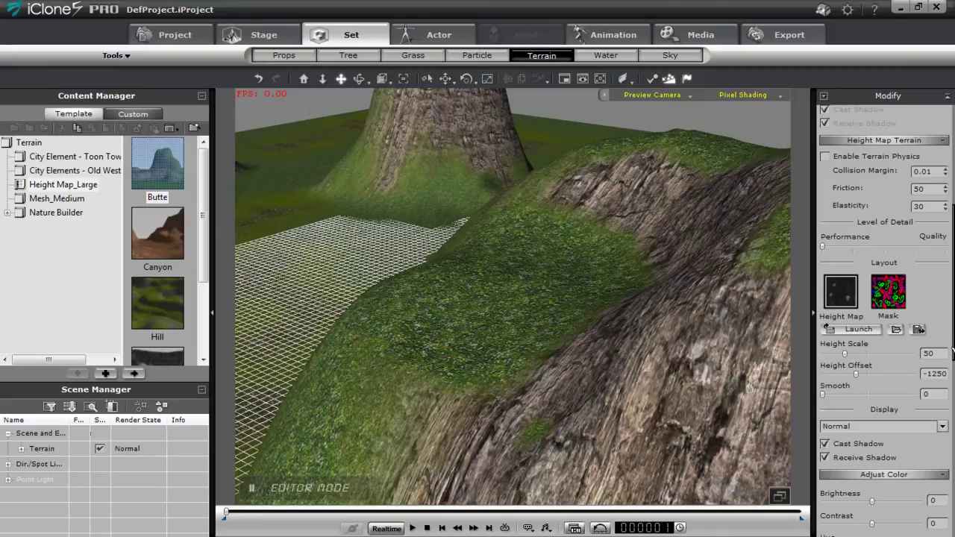
right_drag(466, 356, 492, 346)
scroll(638, 369, up, 5)
right_drag(666, 298, 570, 351)
right_drag(552, 401, 570, 401)
scroll(627, 358, up, 5)
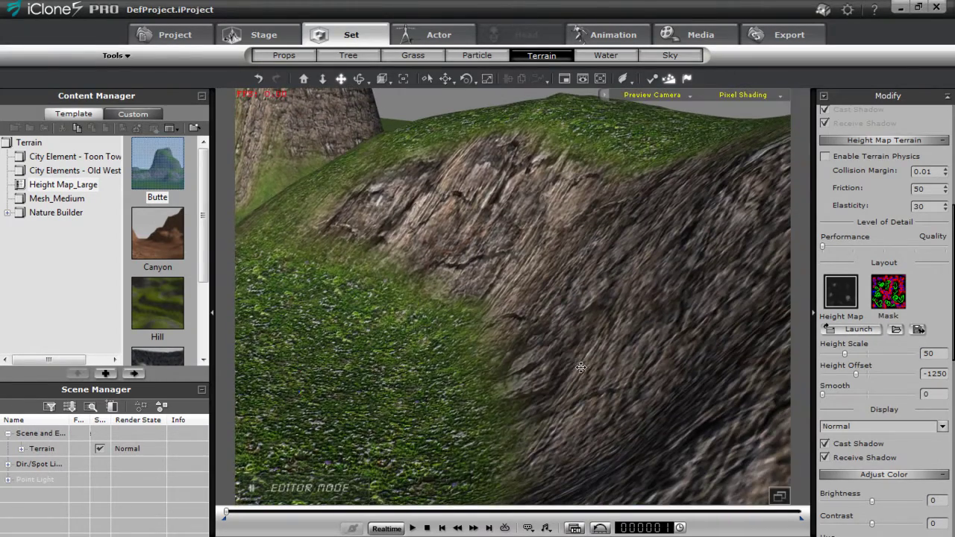
scroll(627, 375, up, 3)
scroll(633, 370, up, 4)
mouse_move(637, 362)
right_down()
mouse_move(626, 373)
mouse_move(619, 367)
right_up()
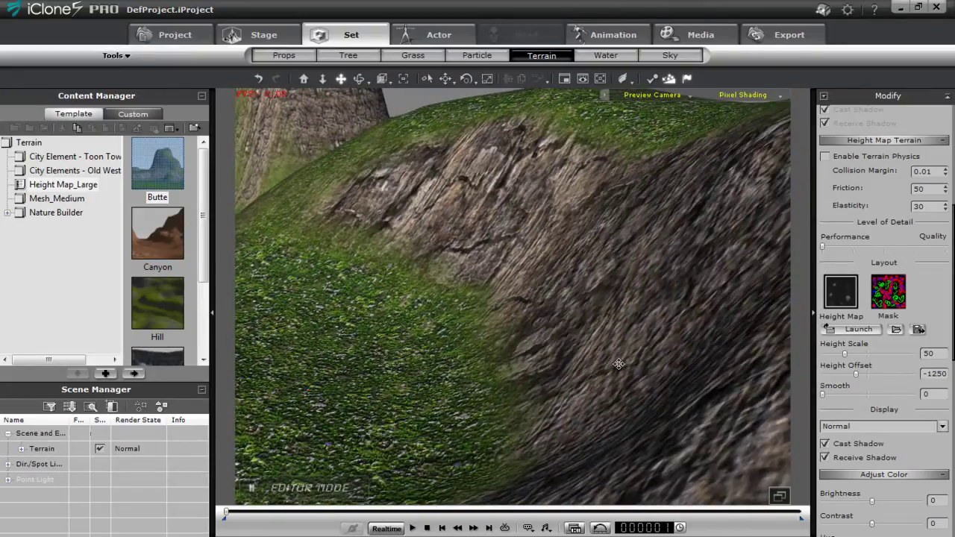
Step: Replace the terrain with the Canyon height map template and look around the valley floor
double_click(152, 251)
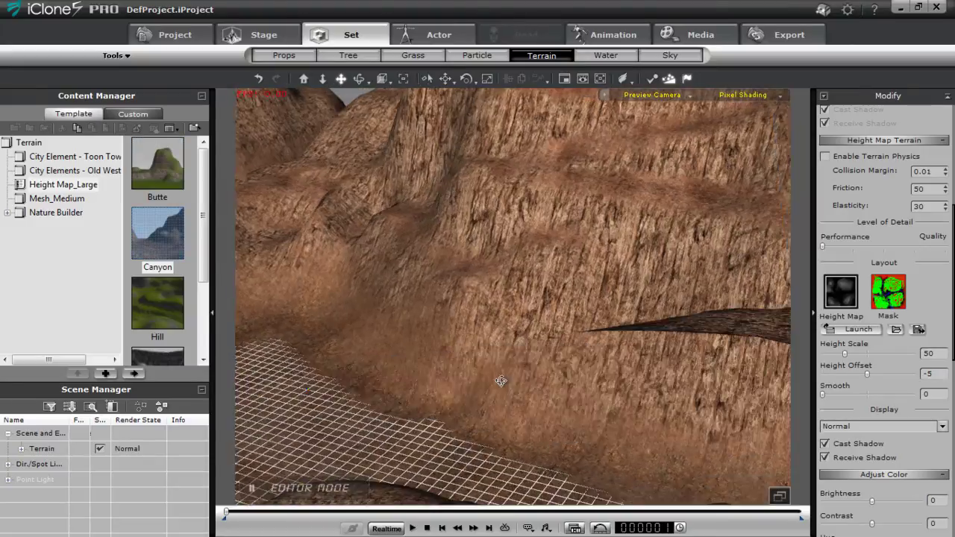
right_drag(501, 381, 713, 350)
right_drag(528, 384, 607, 398)
right_drag(479, 398, 692, 322)
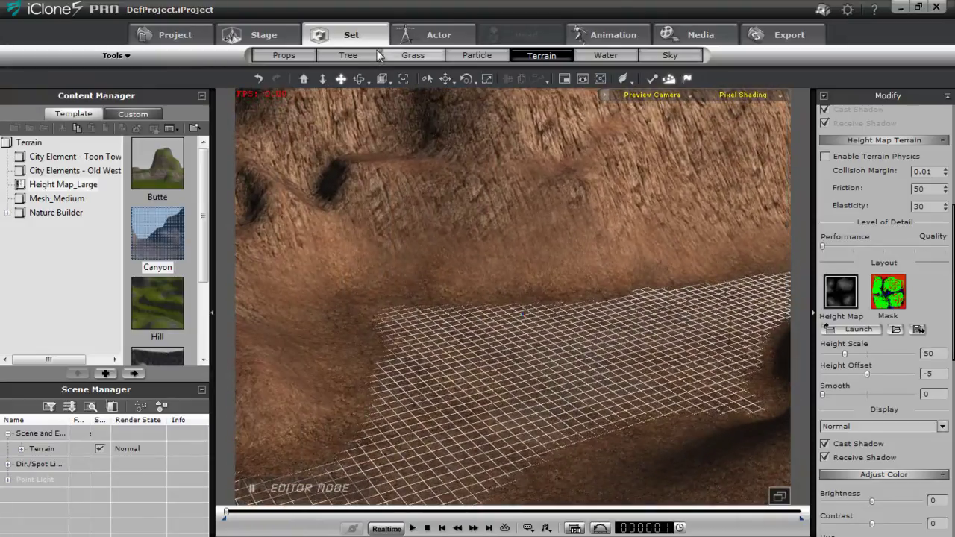
Step: Place the Old West saloon prop Building A on the canyon floor at about X -600, Y -1000 and inspect its front
click(285, 56)
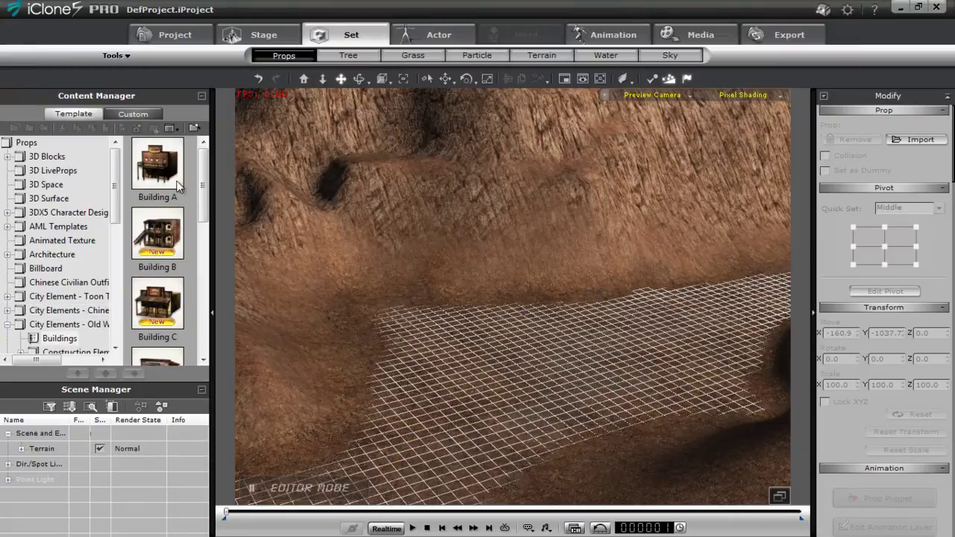
drag(157, 166, 524, 375)
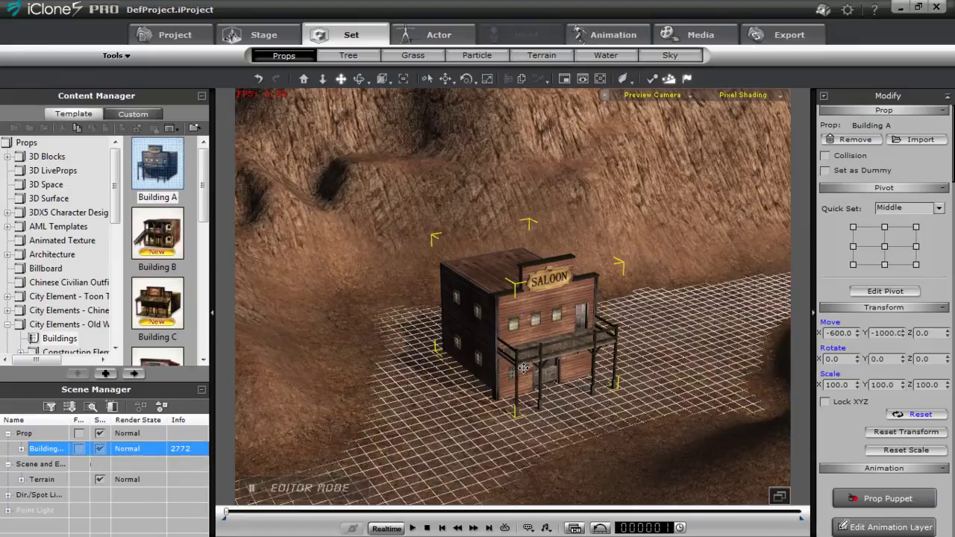
scroll(575, 363, up, 2)
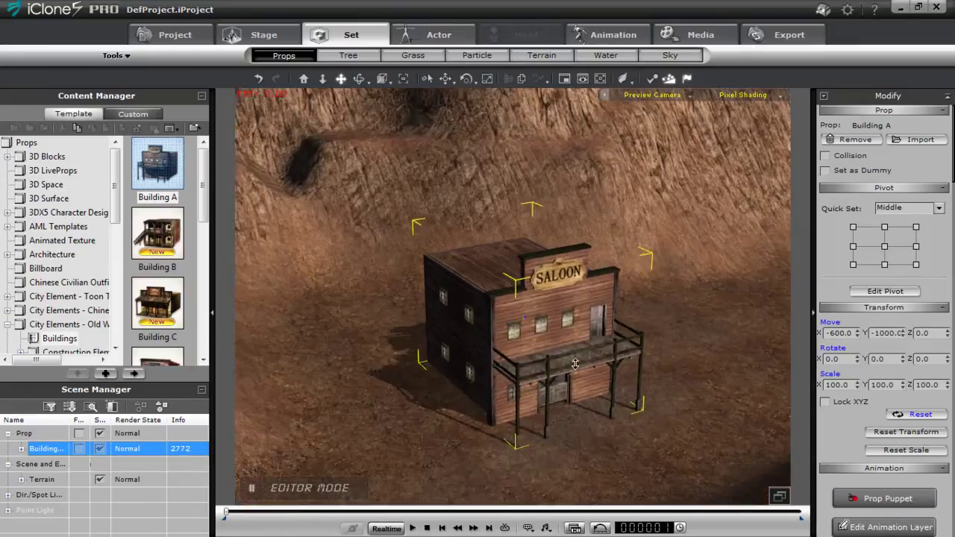
scroll(576, 363, up, 6)
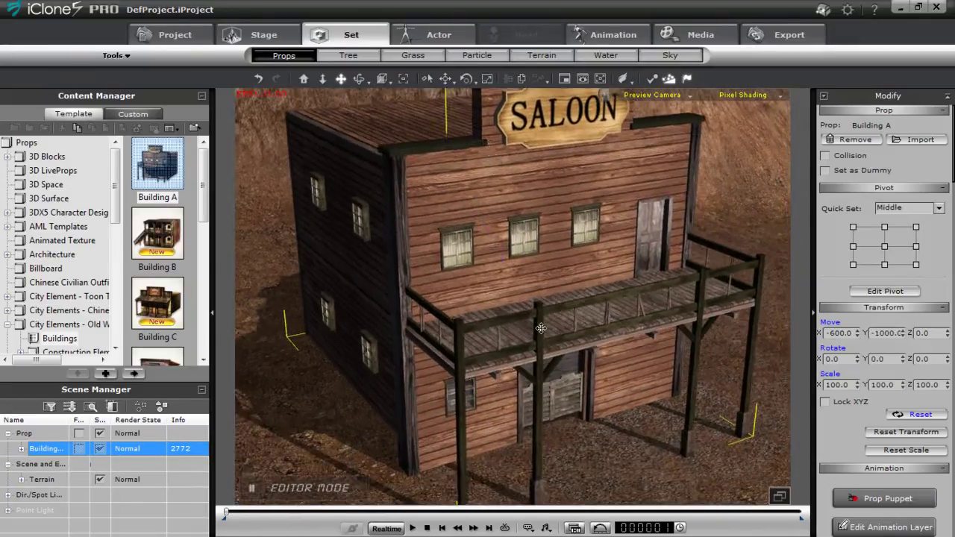
scroll(540, 292, up, 5)
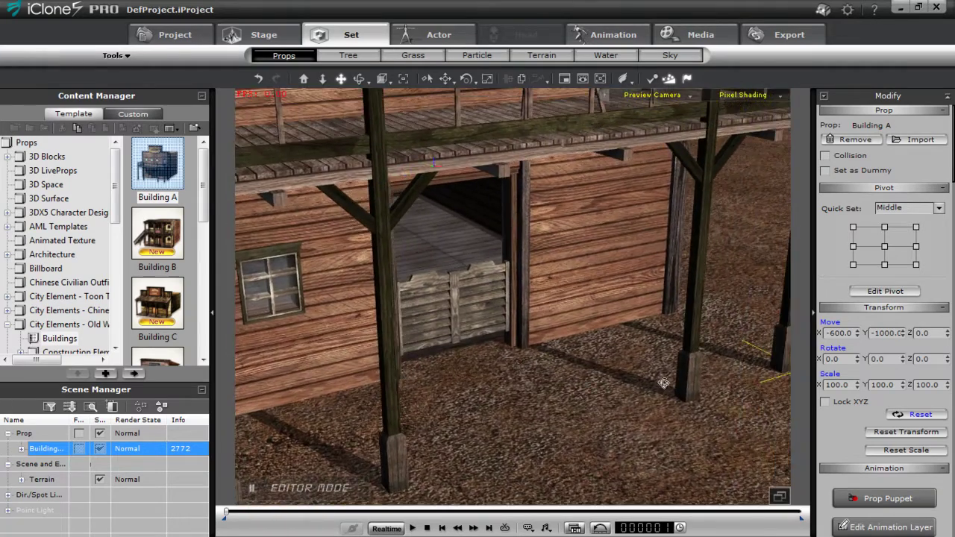
right_drag(663, 383, 618, 357)
scroll(507, 289, down, 5)
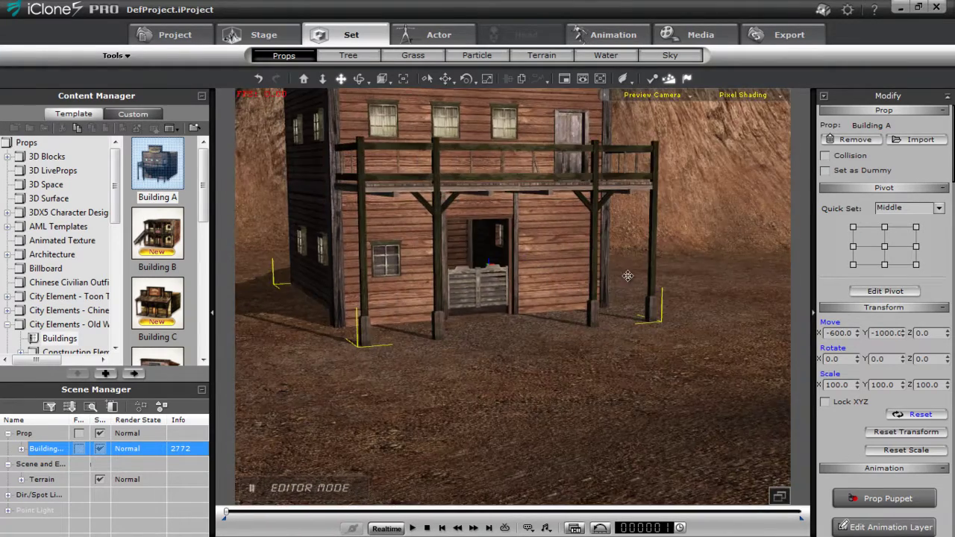
right_drag(626, 269, 633, 385)
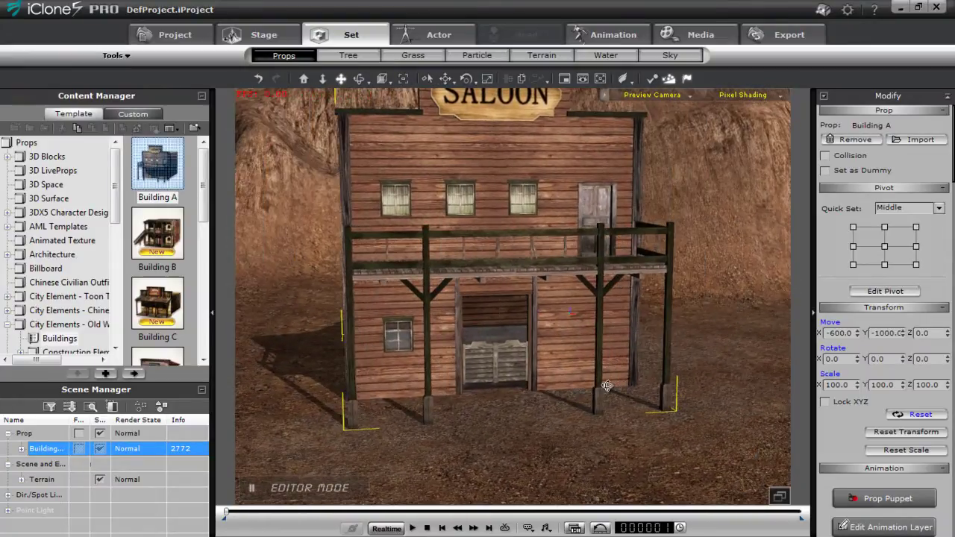
Step: Rotate the directional light so the saloon's shadow falls on the opposite side of the building
key(l)
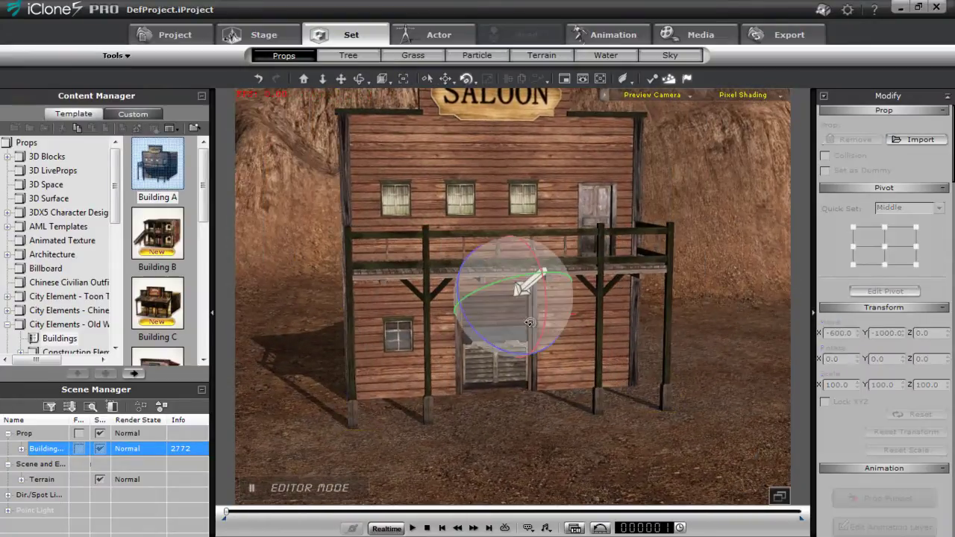
drag(517, 317, 467, 324)
click(458, 324)
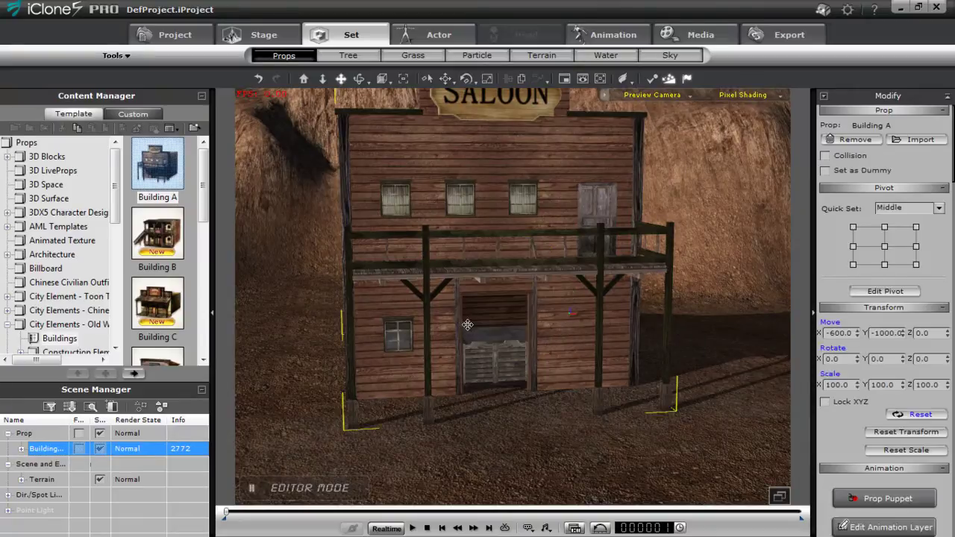
Step: Rotate the directional light again to brighten the shaded canyon slope beside the saloon
drag(385, 278, 627, 338)
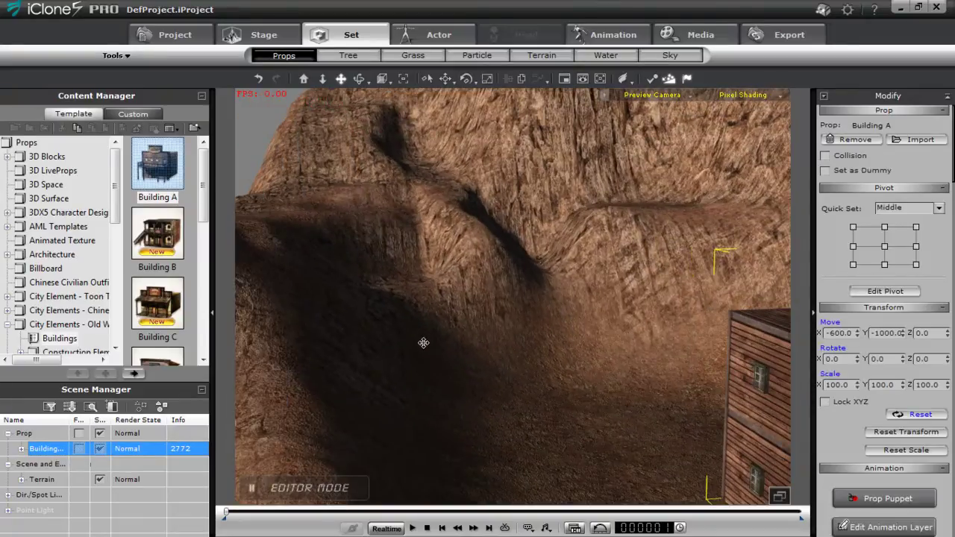
right_drag(428, 356, 364, 359)
key(e)
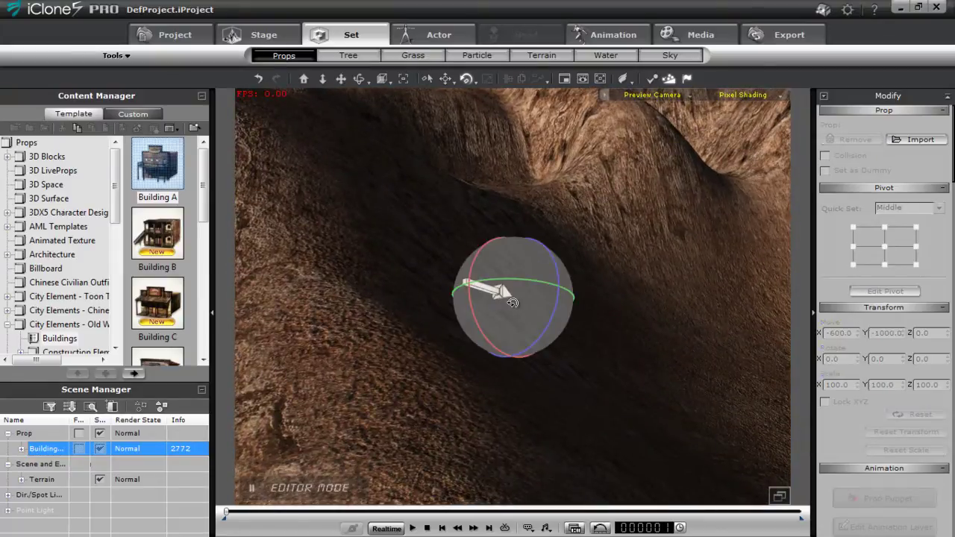
mouse_move(512, 303)
right_down()
mouse_move(493, 295)
mouse_move(542, 312)
mouse_move(568, 304)
mouse_move(540, 252)
mouse_move(534, 270)
mouse_move(547, 311)
mouse_move(539, 310)
mouse_move(538, 275)
right_up()
Step: Switch the viewport to Wireframe and examine the polygon mesh of the canyon terrain from several angles
click(759, 98)
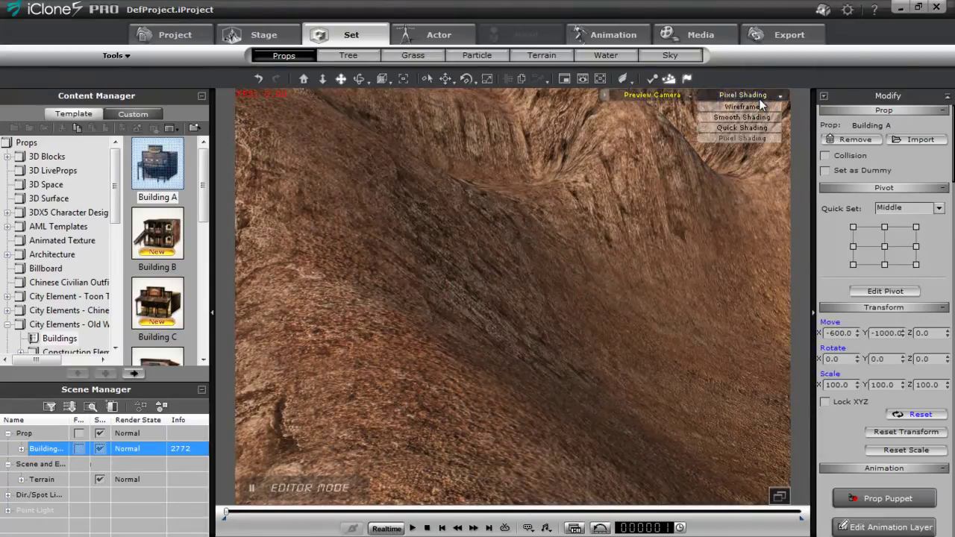
click(745, 107)
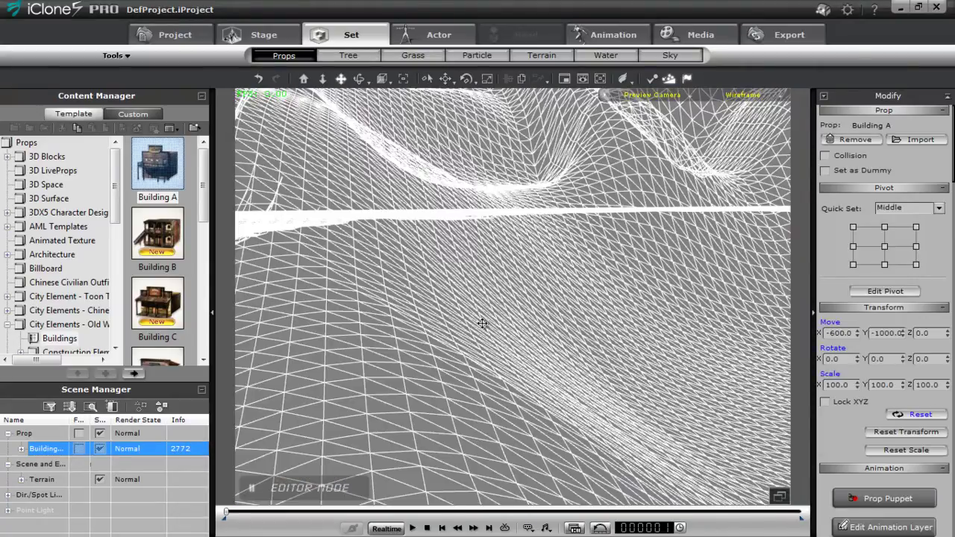
drag(475, 324, 723, 322)
drag(619, 191, 606, 395)
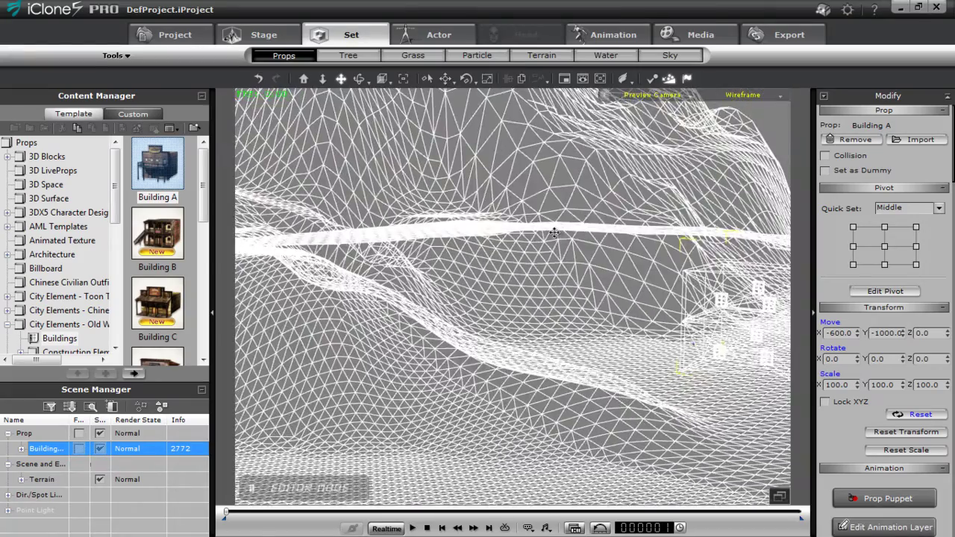
drag(553, 227, 587, 401)
drag(614, 365, 527, 385)
right_drag(527, 386, 693, 380)
drag(694, 380, 450, 369)
drag(787, 364, 648, 324)
right_drag(647, 324, 501, 388)
right_drag(558, 412, 549, 302)
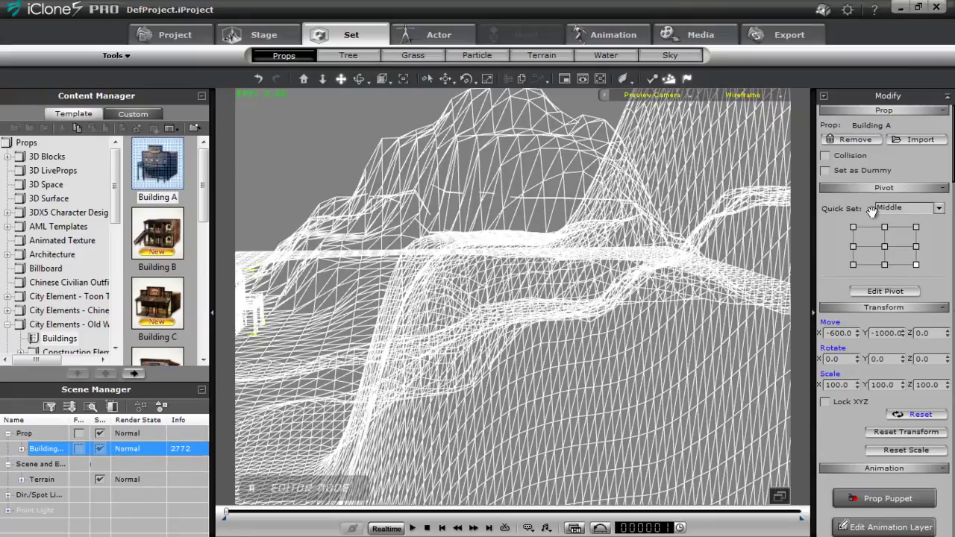
Step: Raise the terrain's level of detail to maximum Quality and return the viewport to Pixel Shading
click(542, 55)
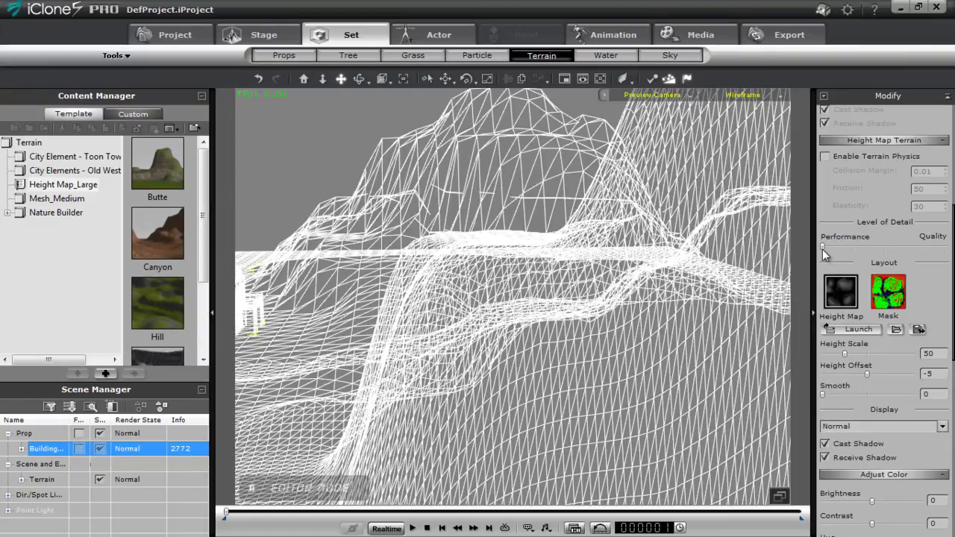
drag(823, 248, 949, 252)
click(758, 95)
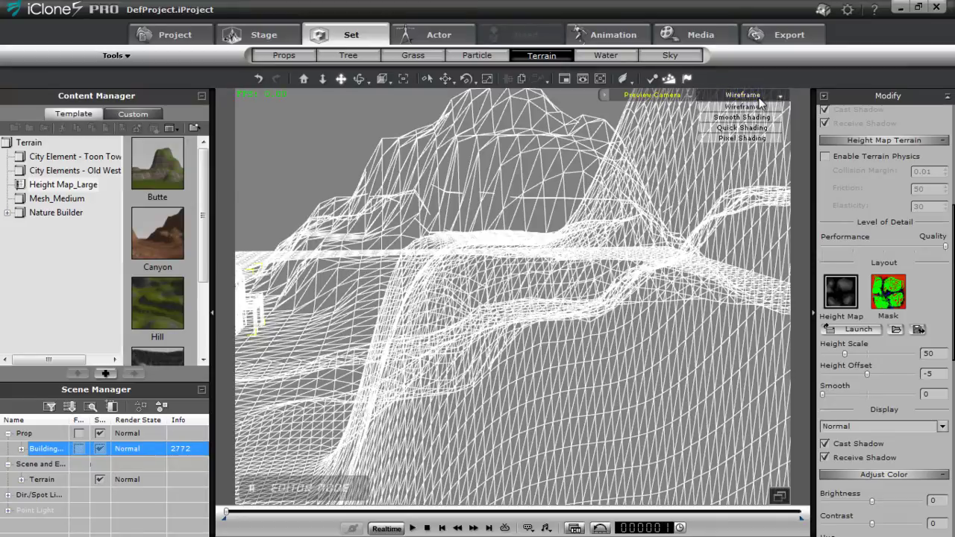
click(747, 137)
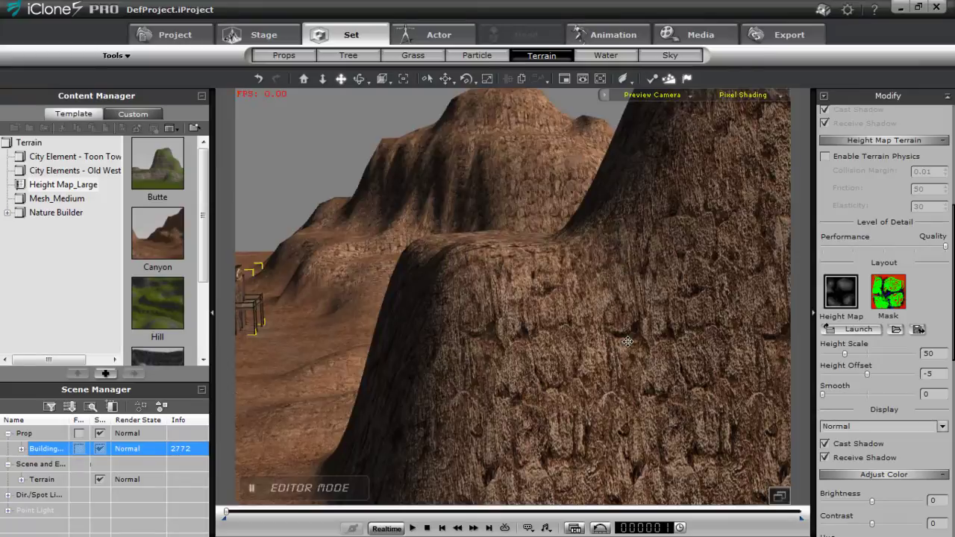
Step: Lower the terrain's level of detail to full Performance and look closely at the rock slope
drag(945, 246, 765, 246)
drag(465, 345, 446, 381)
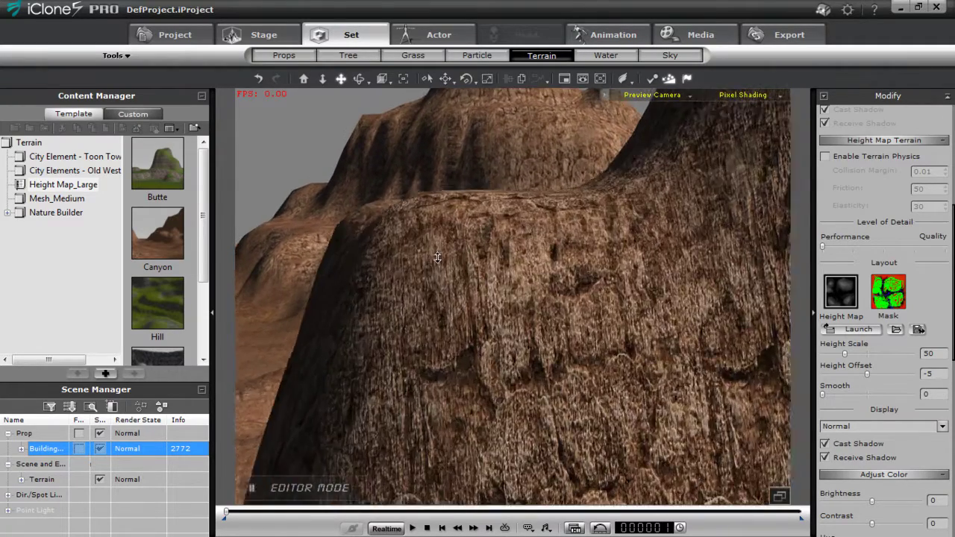
Step: Raise the terrain's level of detail to maximum Quality and switch from the height map in Photoshop back to iClone
drag(822, 245, 945, 247)
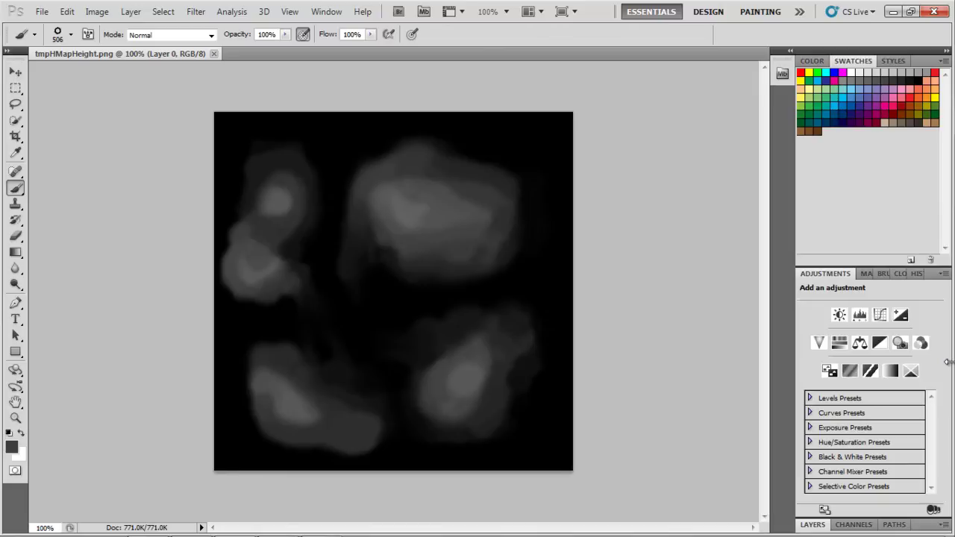
key(alt+Tab)
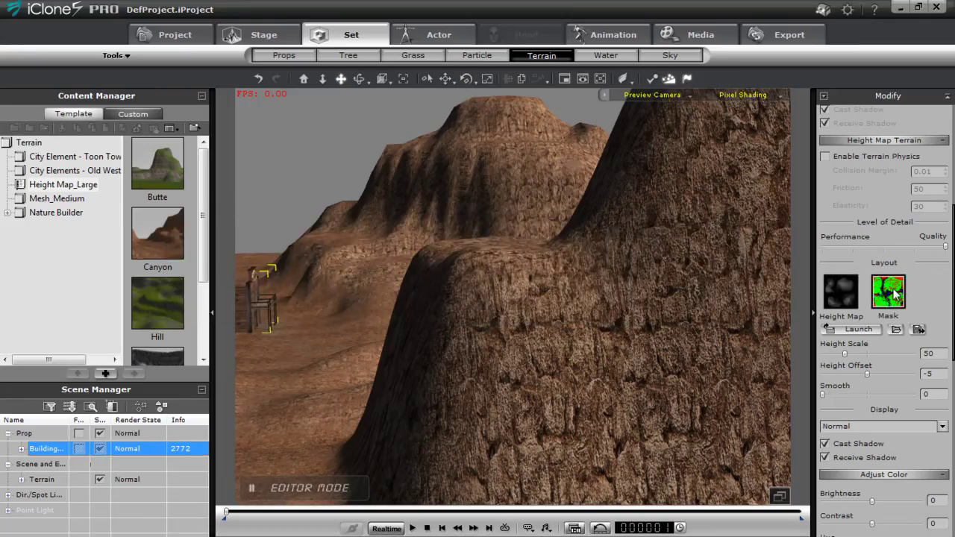
Step: Examine the canyon's ground and rock textures up close where the steep slope meets the valley floor
right_drag(347, 420, 458, 401)
drag(459, 401, 471, 361)
drag(697, 414, 652, 278)
mouse_move(670, 315)
mouse_down()
mouse_move(606, 322)
mouse_move(695, 260)
mouse_up()
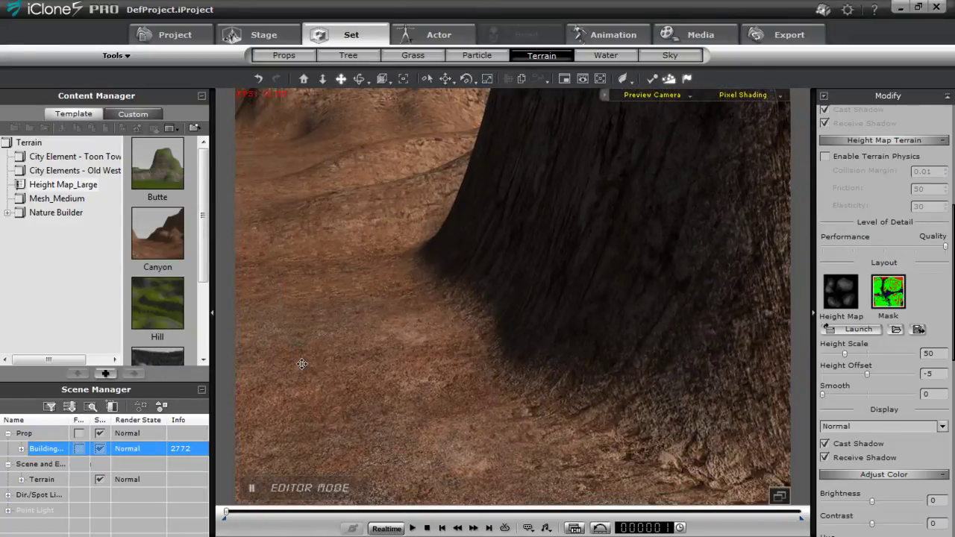
drag(331, 364, 445, 324)
drag(540, 266, 474, 323)
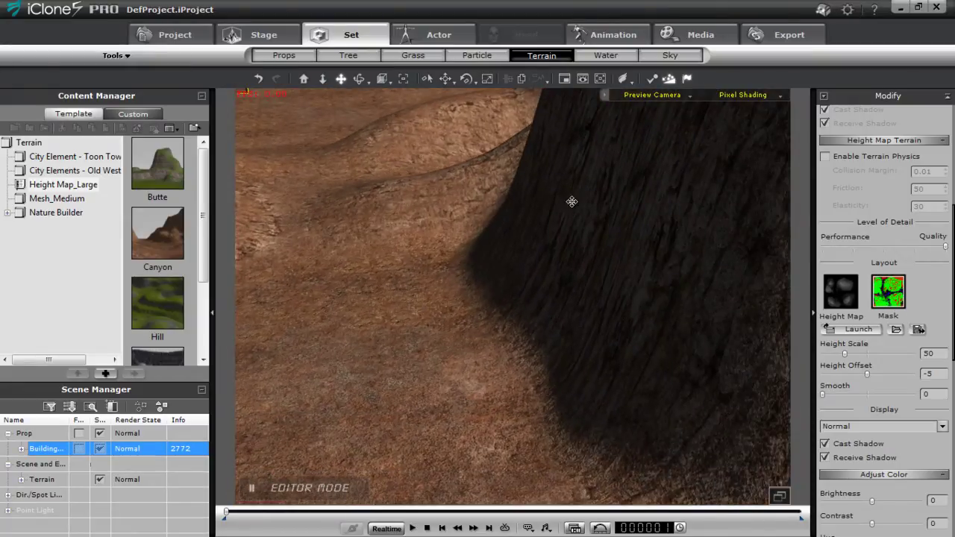
middle_drag(575, 185, 545, 286)
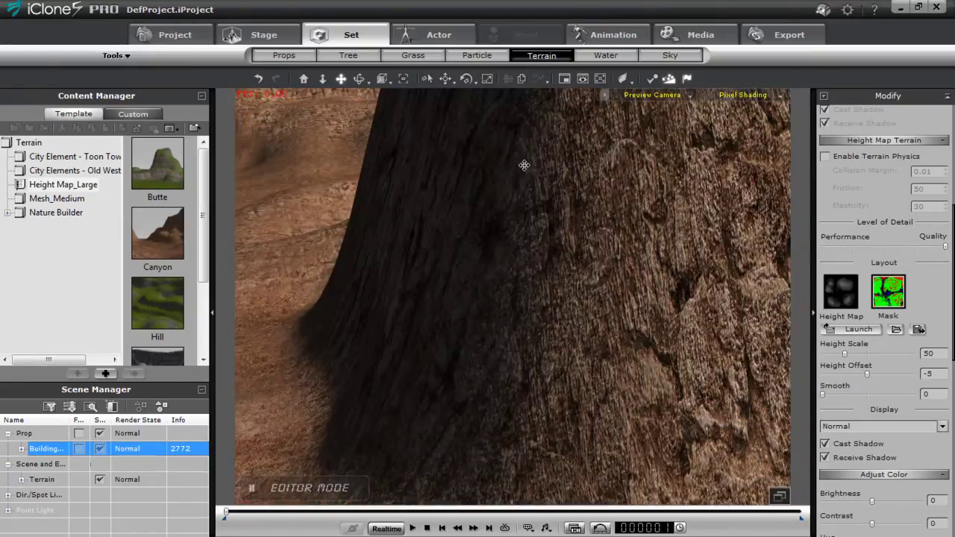
drag(525, 165, 548, 287)
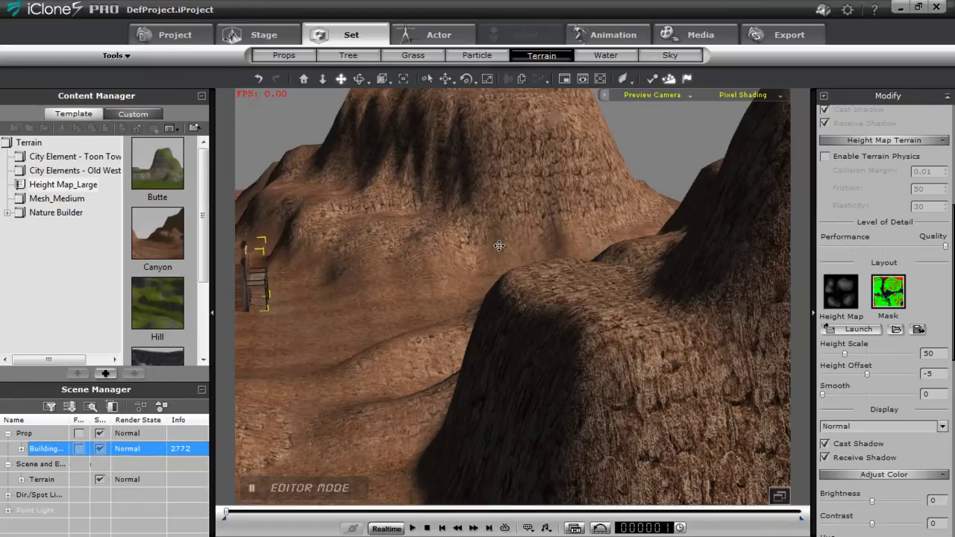
Step: Vary the canyon terrain's height scale from 1 to 29 to 67 and lower its height offset to -78
middle_drag(482, 181, 502, 332)
drag(845, 353, 821, 359)
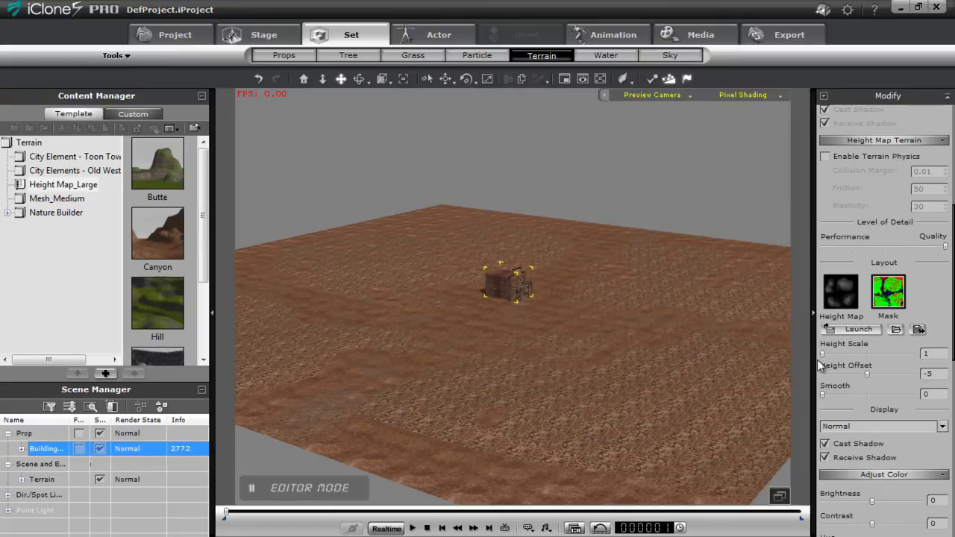
mouse_move(817, 360)
mouse_down()
mouse_move(853, 353)
mouse_move(835, 356)
mouse_up()
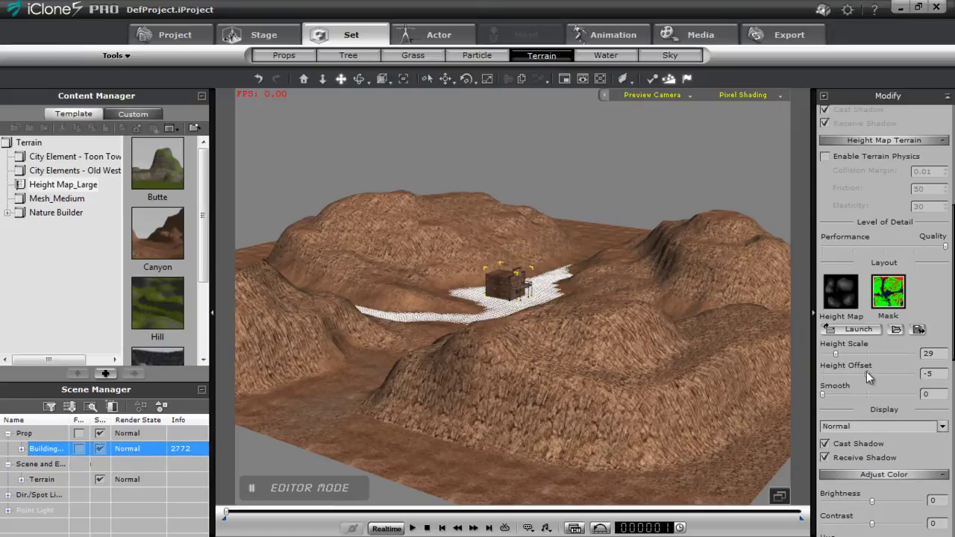
mouse_move(866, 372)
mouse_down()
mouse_move(896, 372)
mouse_move(861, 371)
mouse_move(868, 370)
mouse_up()
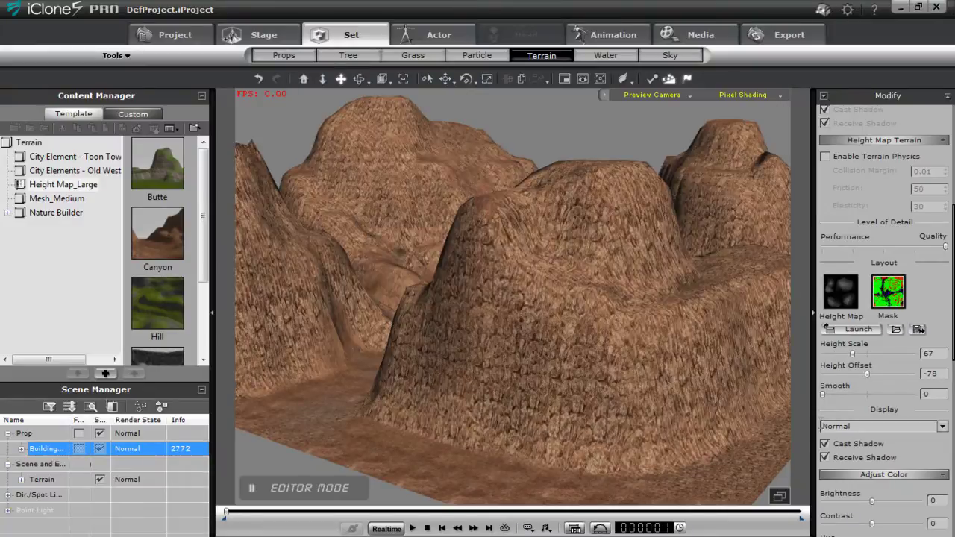
Step: Try a smoothing value of 21 on the canyon terrain and reset the smoothing to 0
drag(825, 399, 883, 395)
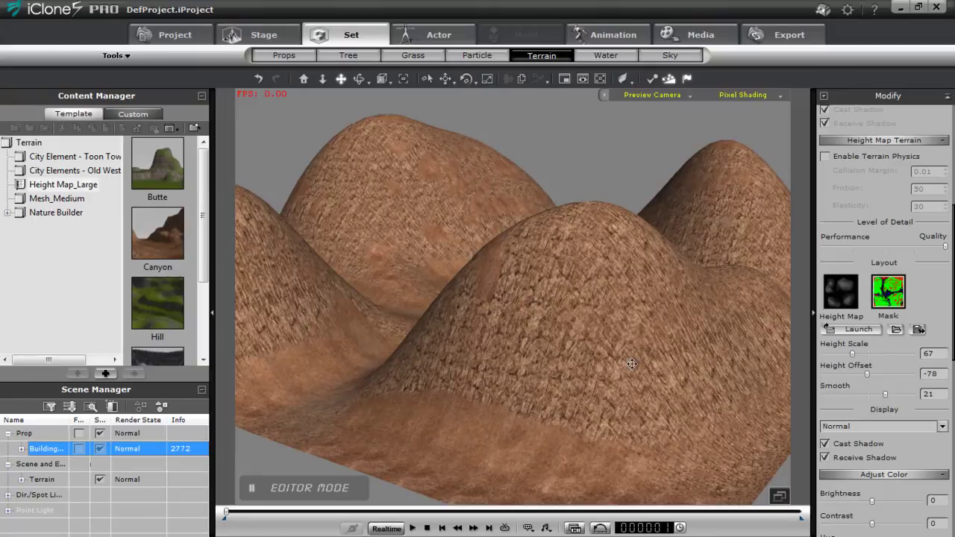
right_drag(572, 329, 553, 307)
drag(884, 394, 805, 395)
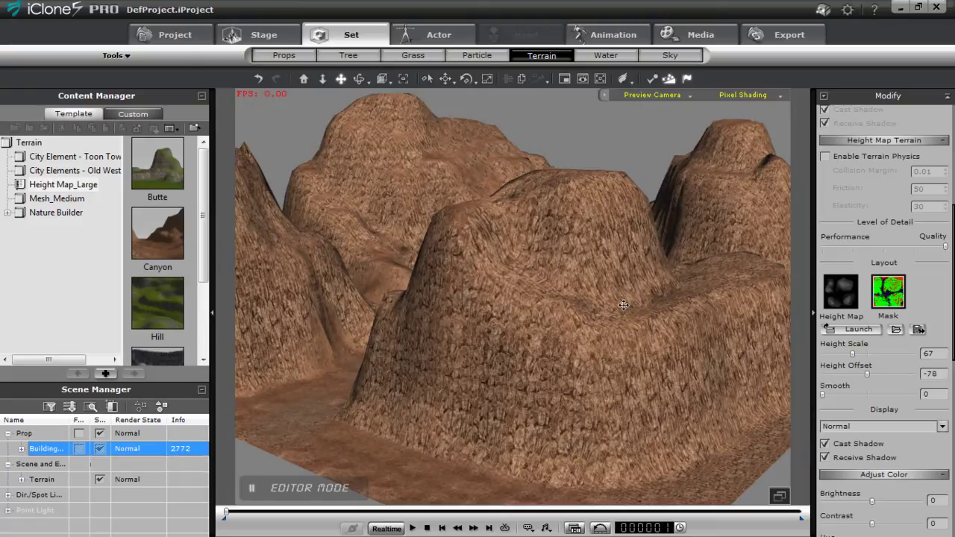
Step: Replace the canyon terrain with the Hill template from Height Map_Large
right_drag(629, 283, 396, 394)
right_drag(477, 313, 479, 334)
right_drag(574, 297, 494, 314)
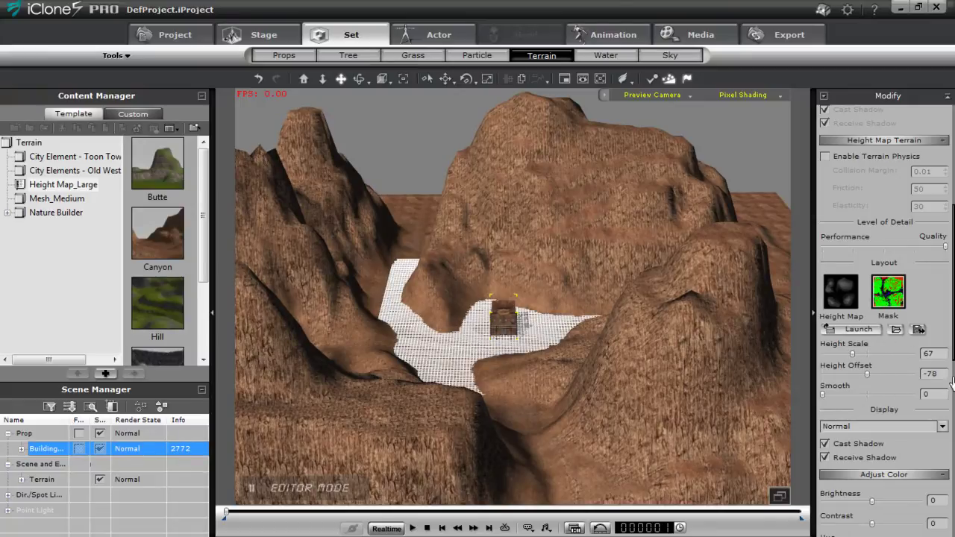
drag(952, 349, 953, 472)
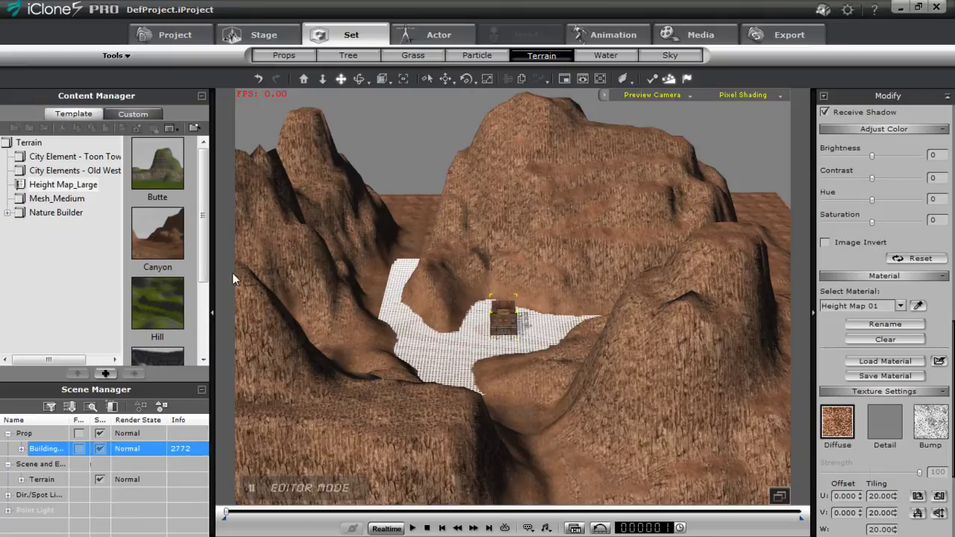
double_click(156, 304)
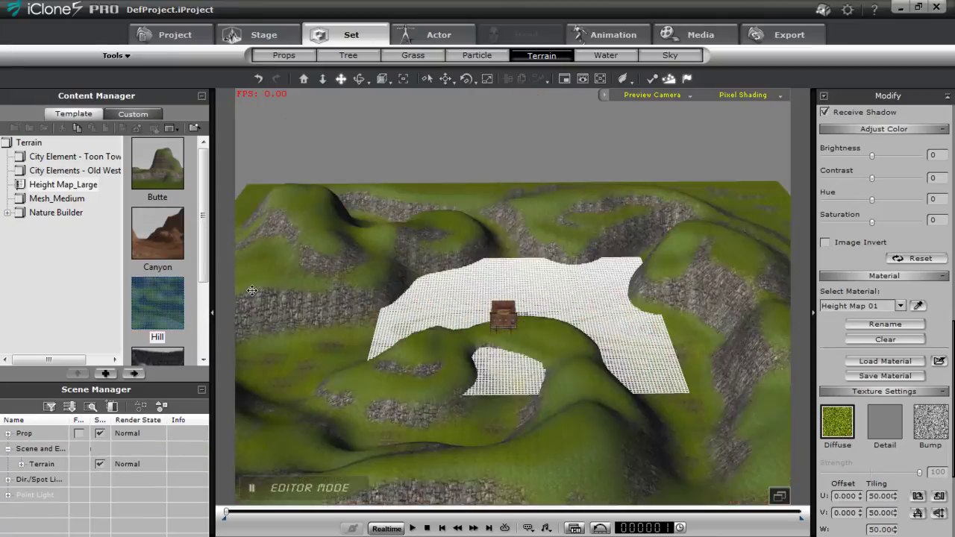
Step: Move the saloon along the grassy ridge to about X -176.1, Y -1353.6, Z 220.4 so it rests on the ground
right_drag(438, 410, 549, 223)
drag(575, 450, 453, 192)
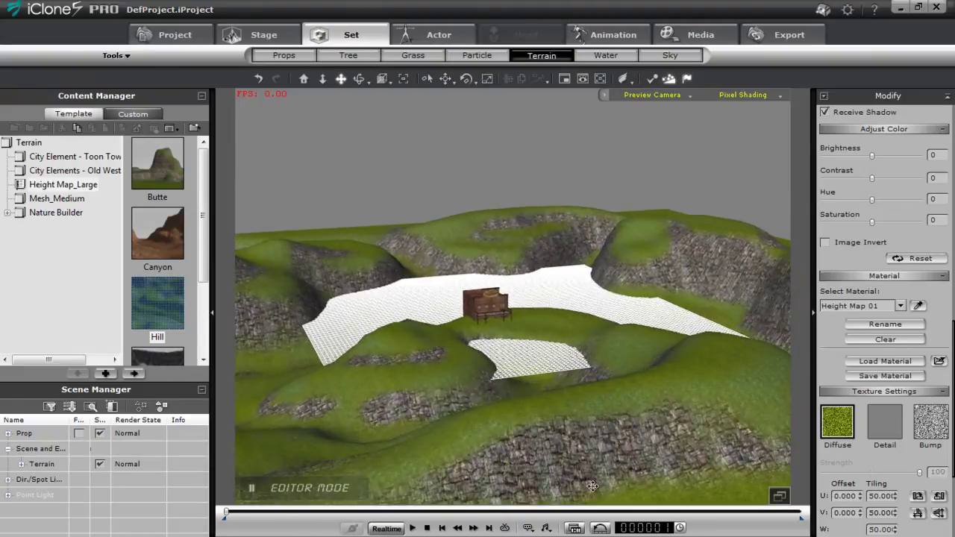
drag(593, 486, 547, 419)
right_drag(547, 419, 476, 259)
right_drag(486, 446, 508, 344)
click(492, 314)
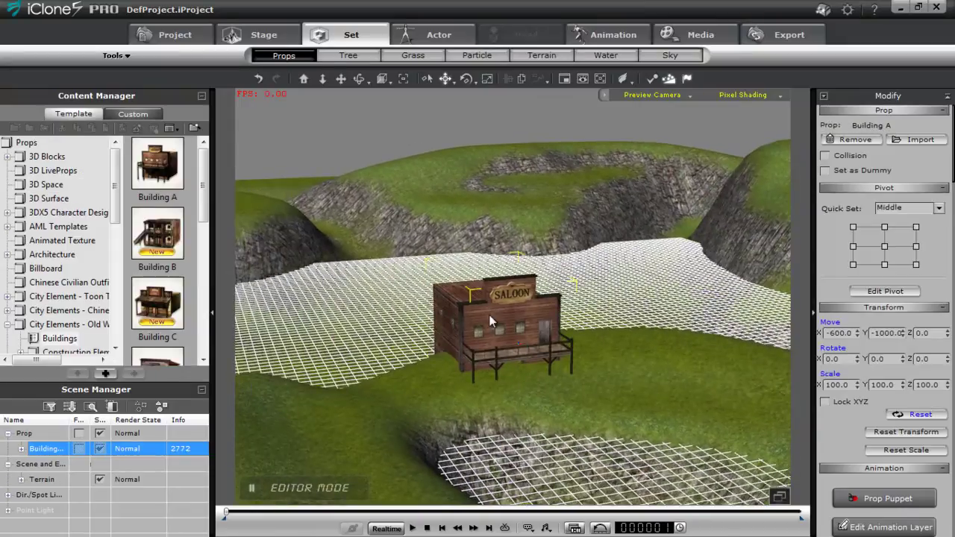
drag(515, 360, 529, 345)
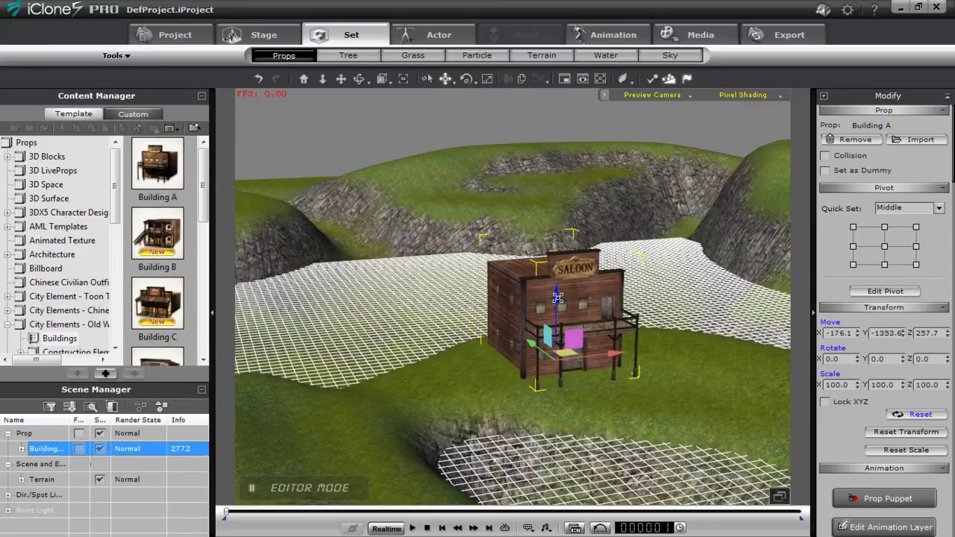
drag(558, 296, 558, 301)
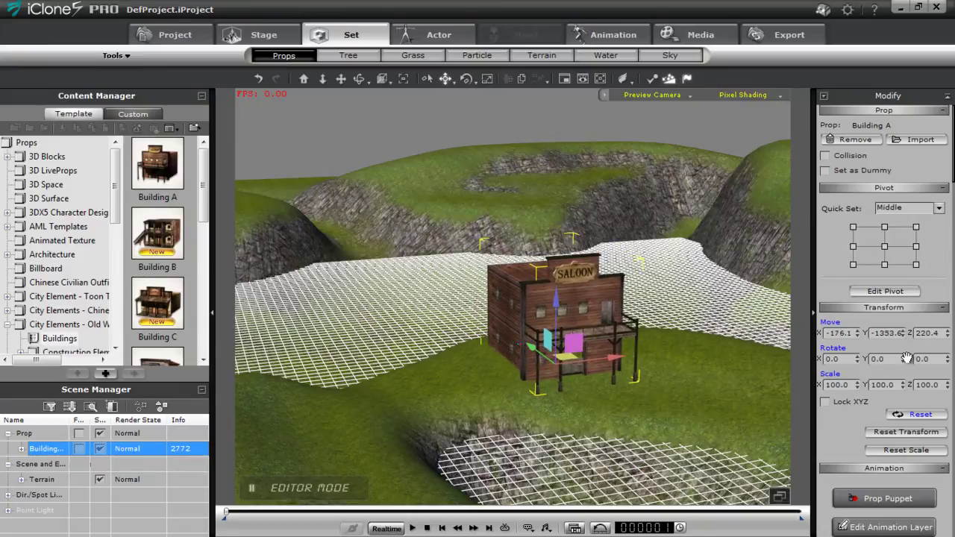
Step: Select the terrain's Height Map 02 rock material and set its brightness to -3
click(541, 58)
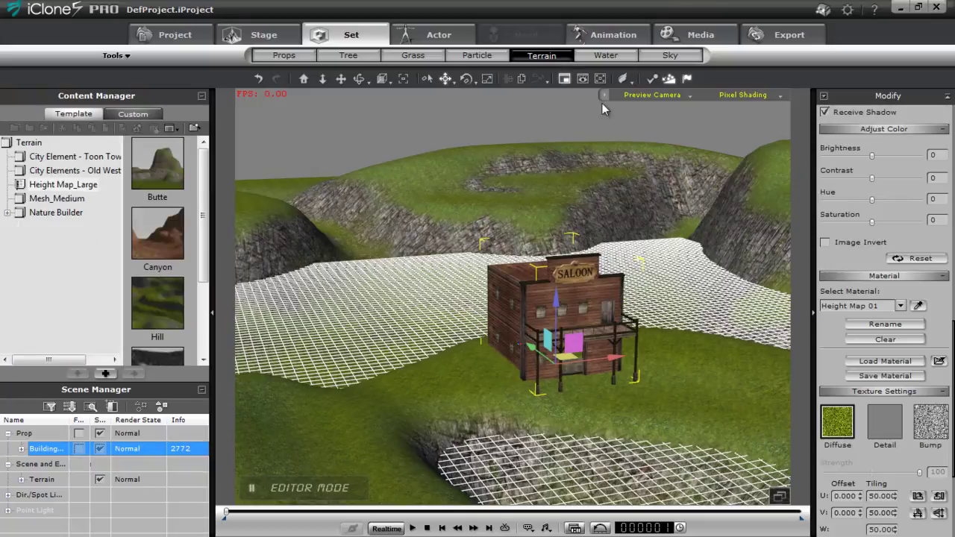
click(901, 307)
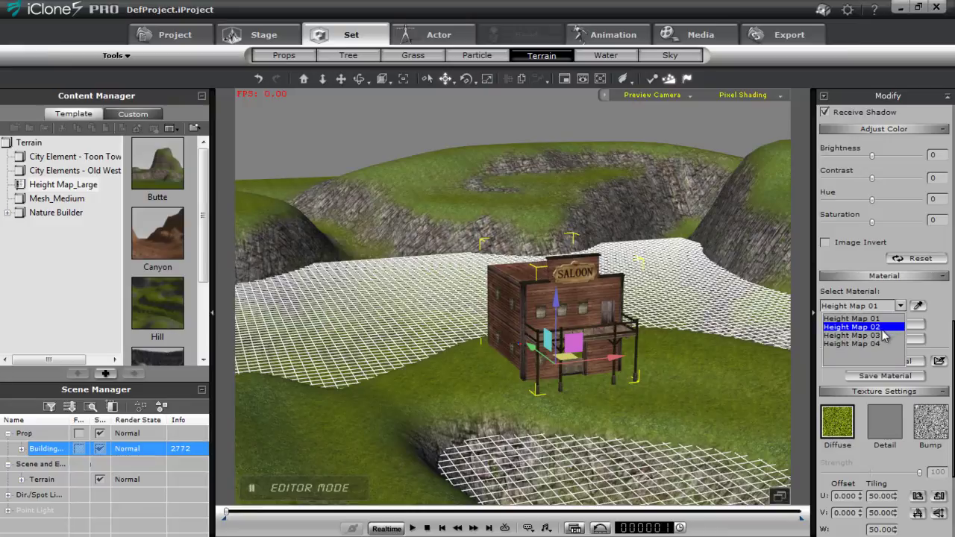
click(865, 327)
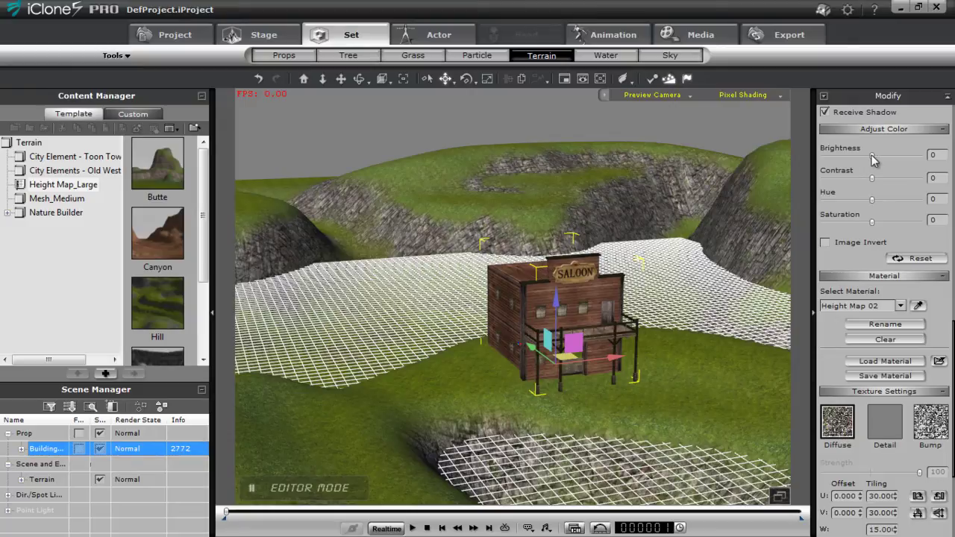
drag(871, 156, 876, 208)
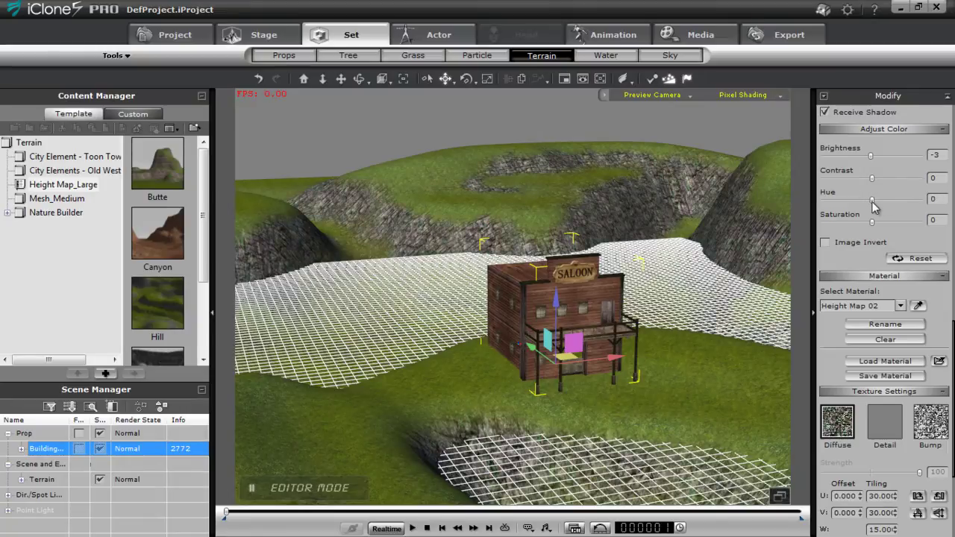
Step: Select the Height Map 03 material, raise its brightness to 100, and bring it back down to -2
click(901, 306)
click(872, 337)
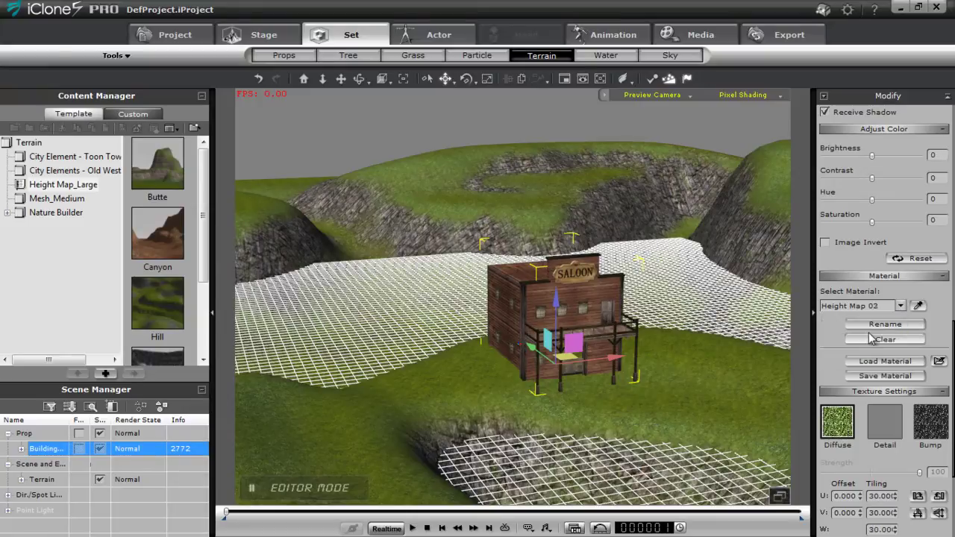
drag(879, 159, 925, 178)
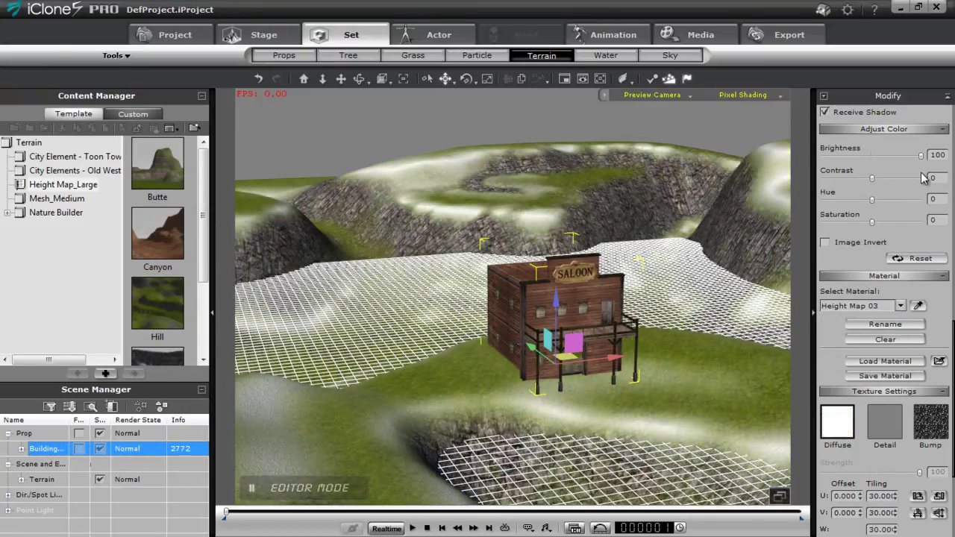
drag(916, 173, 871, 171)
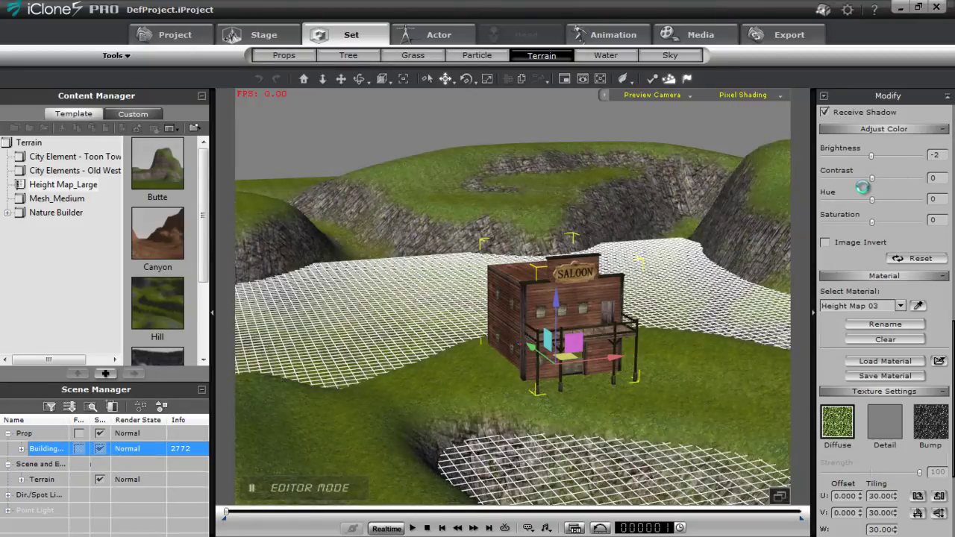
Step: Load the Snow0101_10_L image as the diffuse texture of Height Map 03 and inspect the snowy slopes around the saloon
double_click(836, 422)
click(205, 215)
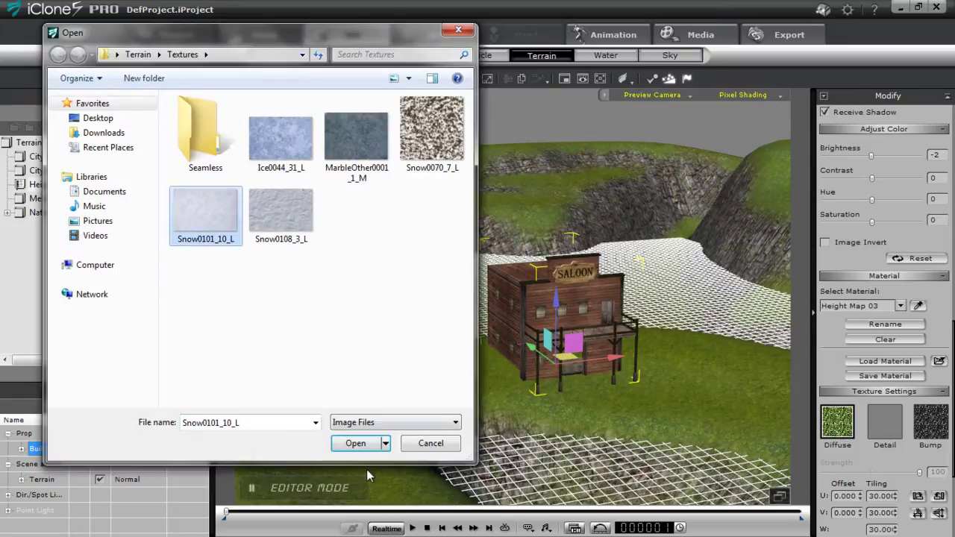
click(363, 448)
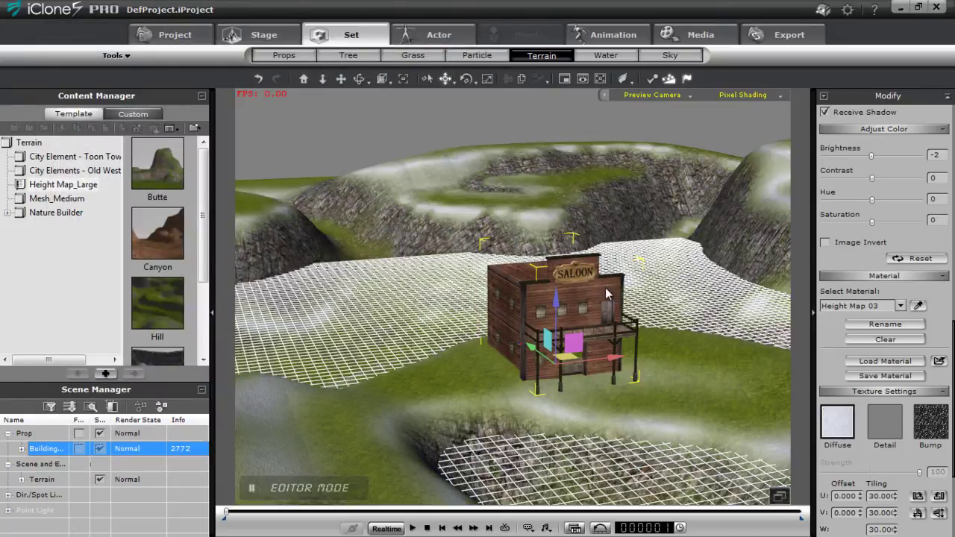
right_drag(656, 366, 714, 399)
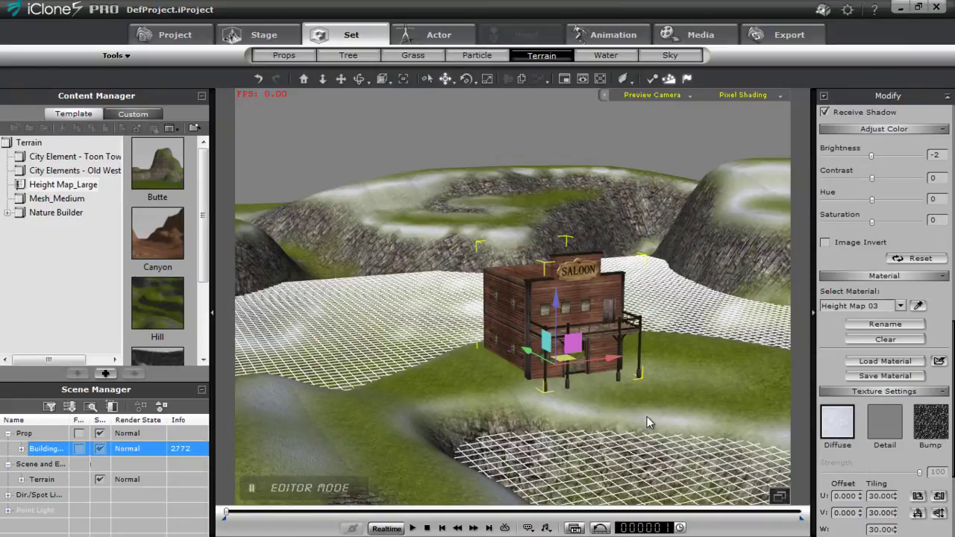
right_drag(647, 418, 592, 294)
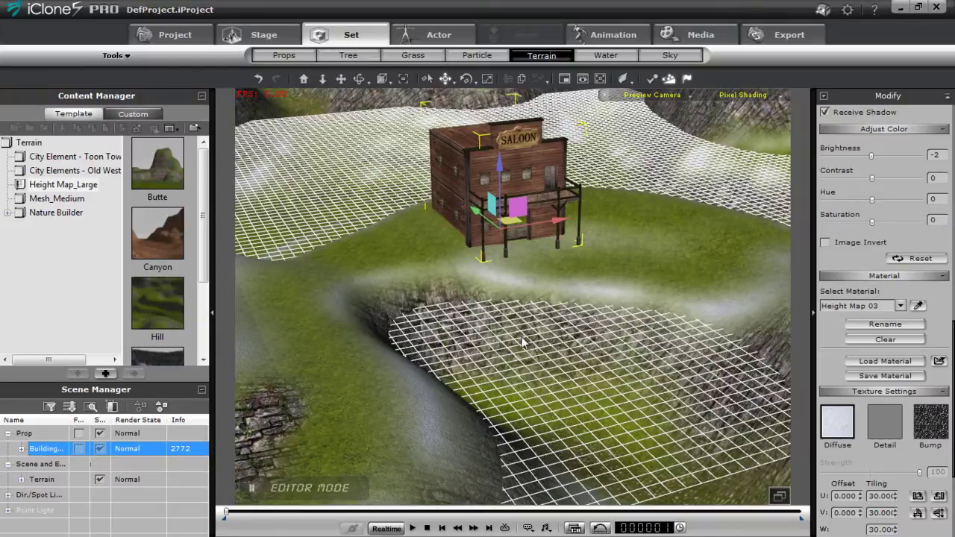
Step: Hide the viewport grid and set the Height Map 04 material's brightness to 1
click(901, 305)
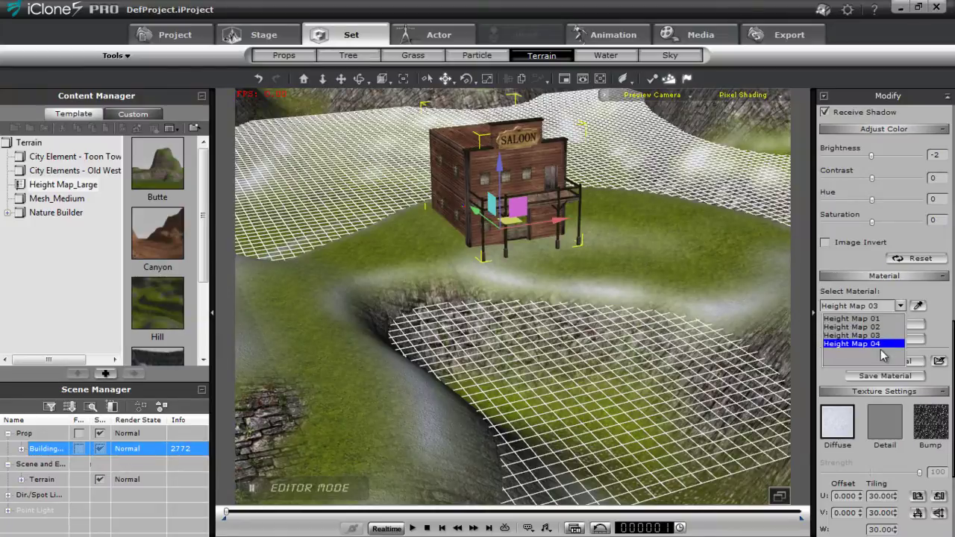
click(883, 351)
middle_drag(489, 270, 594, 284)
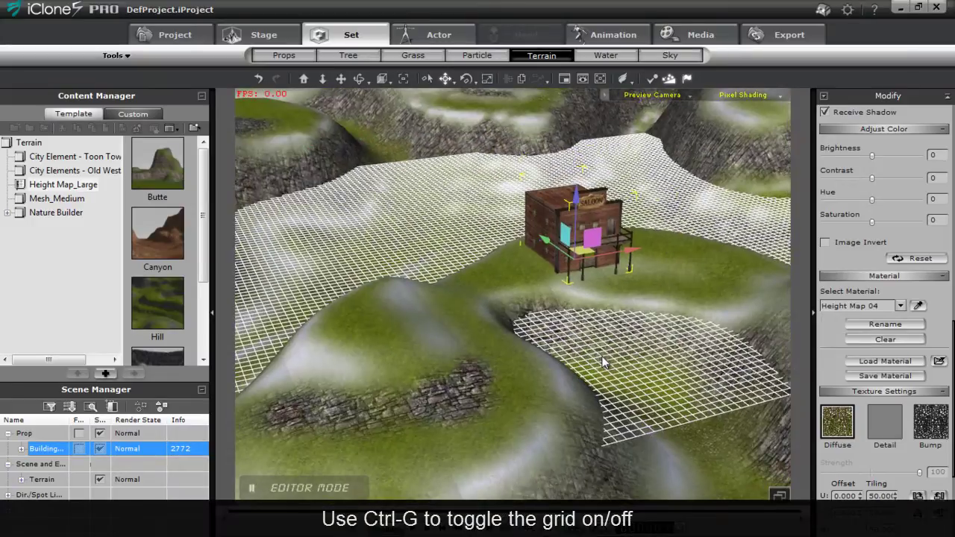
key(ctrl+g)
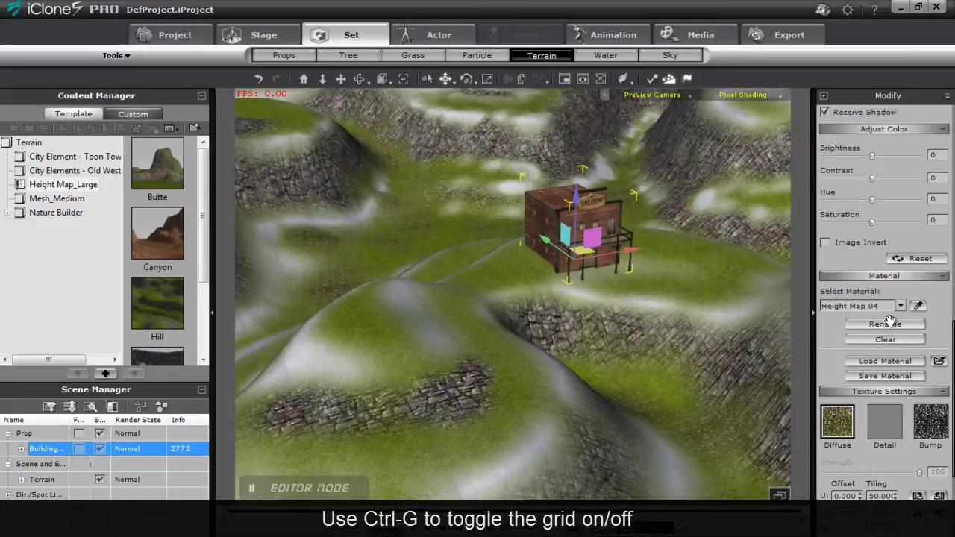
drag(872, 155, 876, 169)
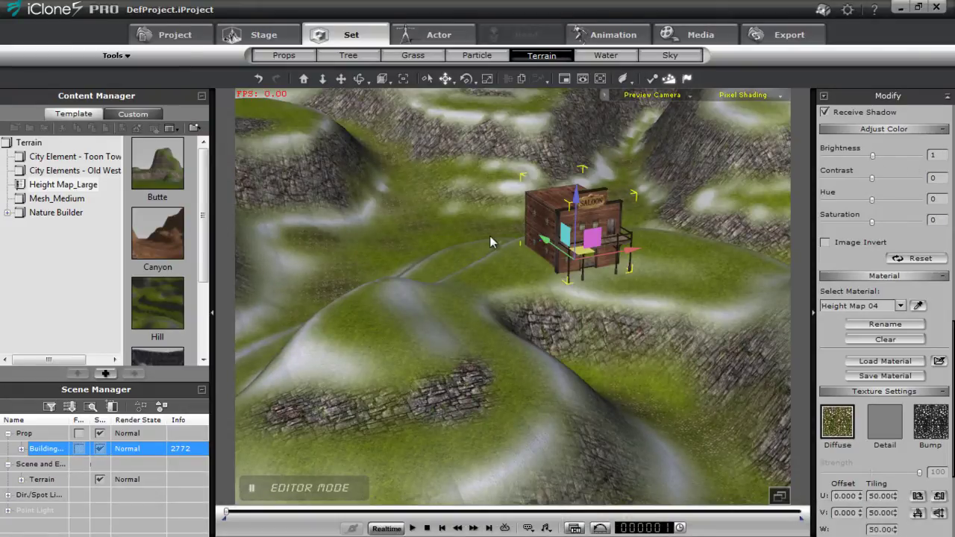
Step: Set the Height Map 04 diffuse texture's U and V tiling to 1, viewing the valley floor up close
alt+drag(489, 236, 444, 78)
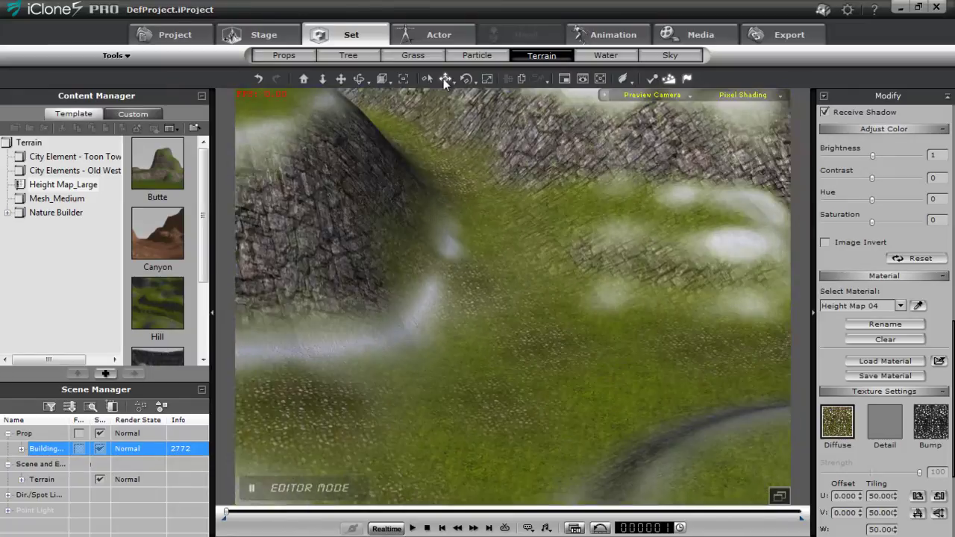
alt+drag(577, 436, 513, 254)
scroll(954, 363, down, 3)
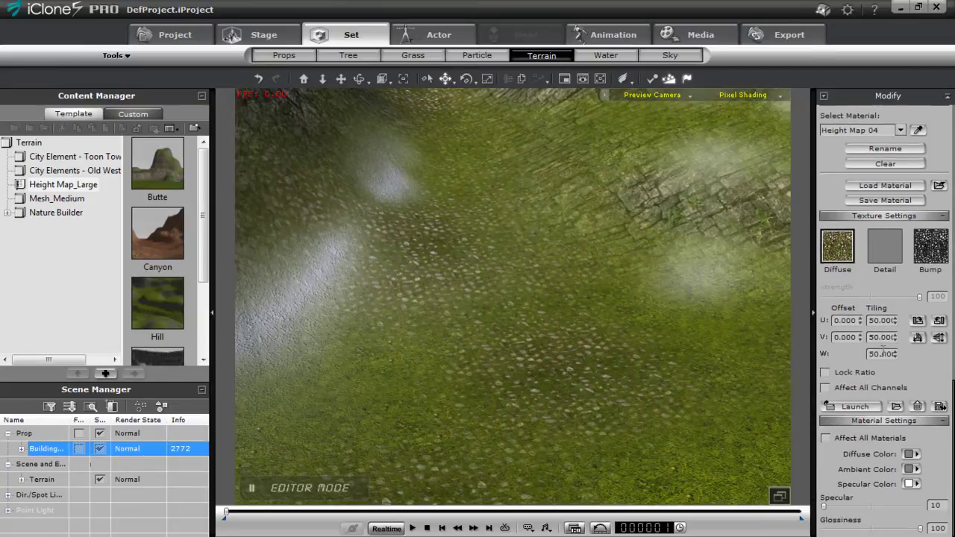
text(1)
double_click(876, 320)
text(1)
click(890, 338)
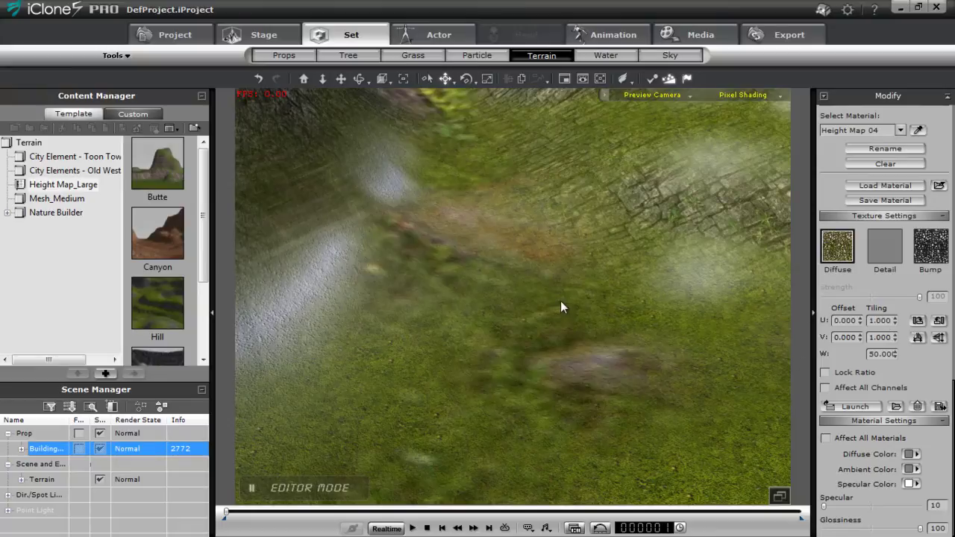
Step: Restore the Height Map 04 diffuse texture's U and V tiling to 50
scroll(582, 294, down, 3)
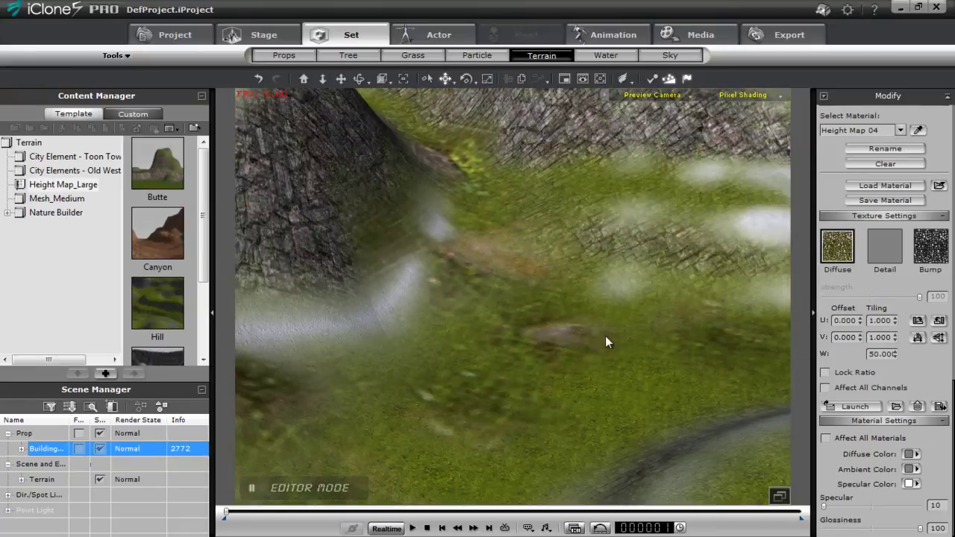
text(50)
click(885, 338)
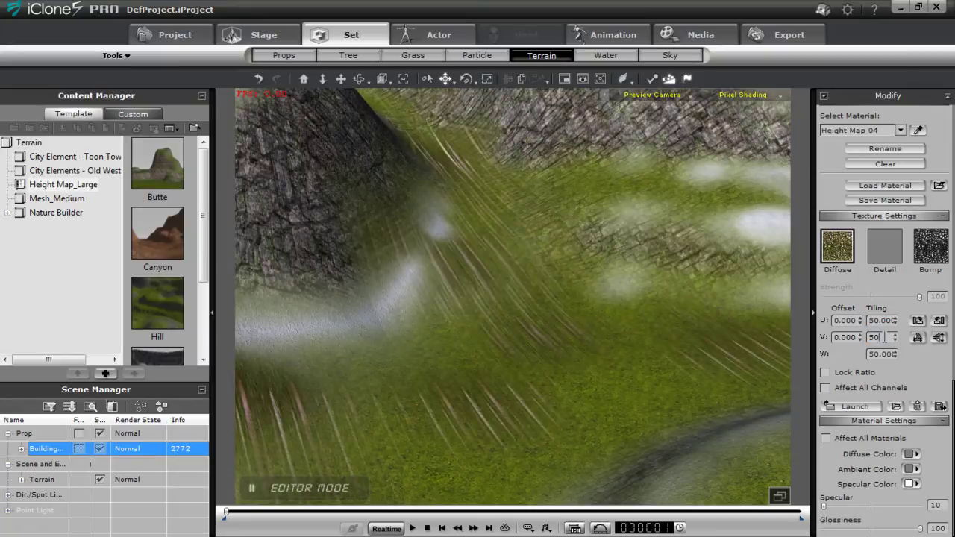
text(50)
key(Return)
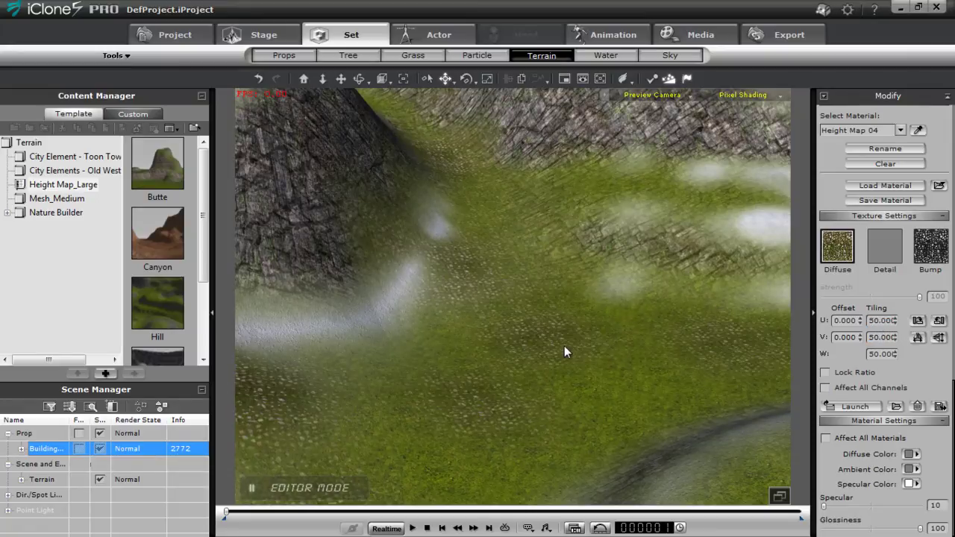
Step: Select the terrain's Height Map 01 material and load a sand-coloured library material into it
right_drag(511, 384, 479, 395)
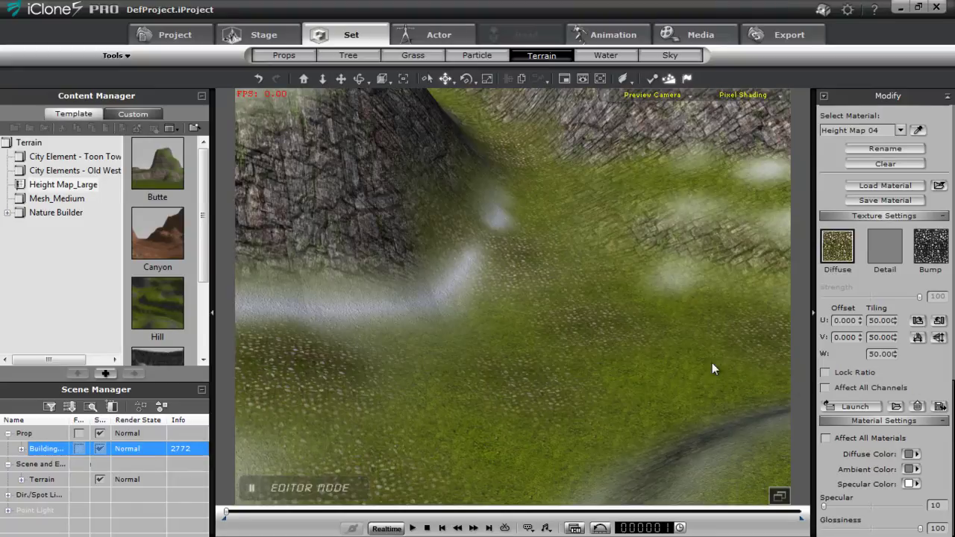
scroll(953, 395, up, 4)
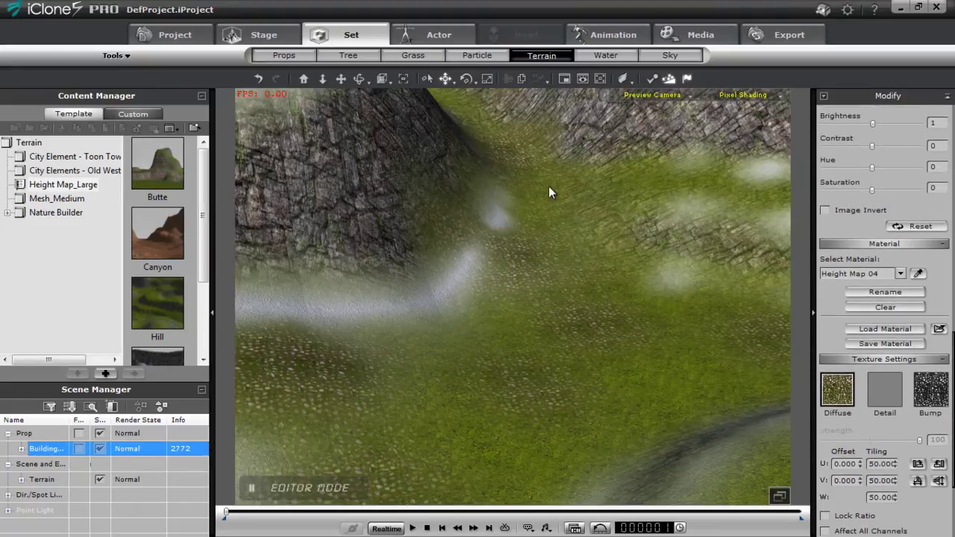
drag(549, 186, 595, 406)
drag(577, 219, 563, 267)
click(900, 273)
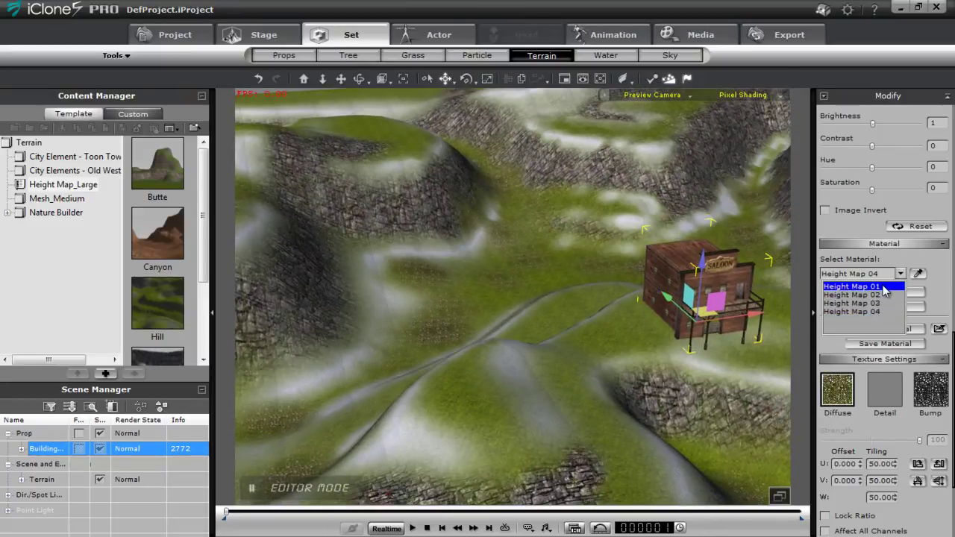
click(866, 285)
click(893, 328)
drag(662, 168, 661, 272)
click(612, 236)
click(639, 360)
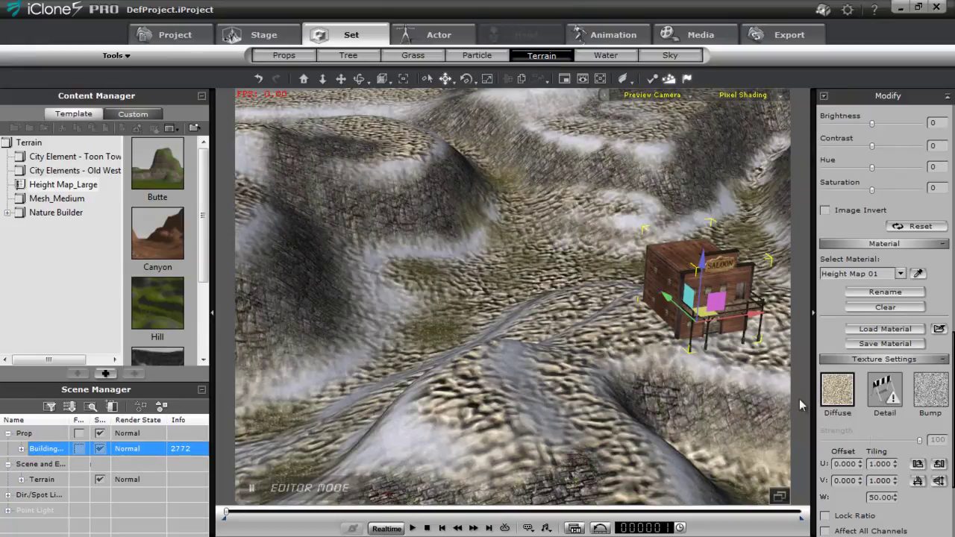
Step: Set the U and V tiling of the Height Map 01 diffuse texture to 40
double_click(870, 464)
double_click(880, 481)
text(40)
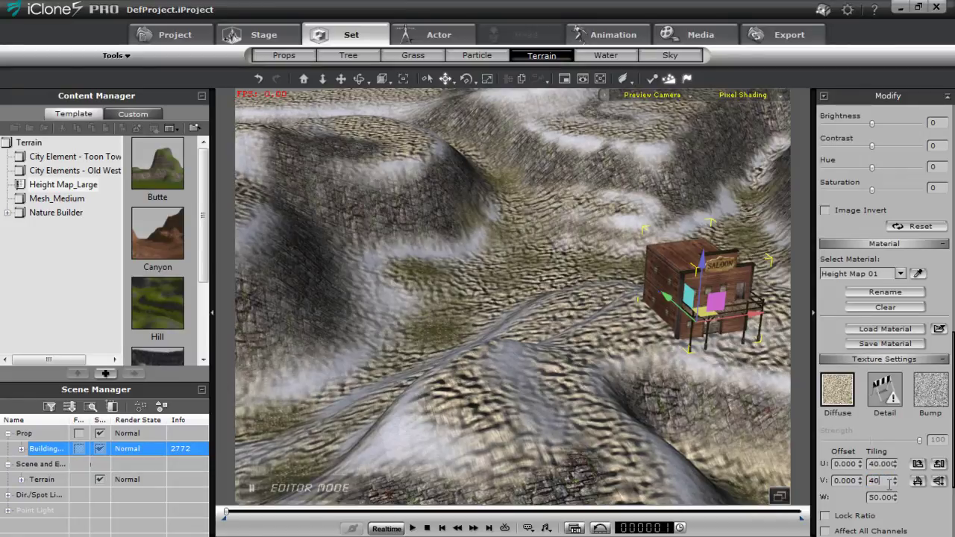
key(Return)
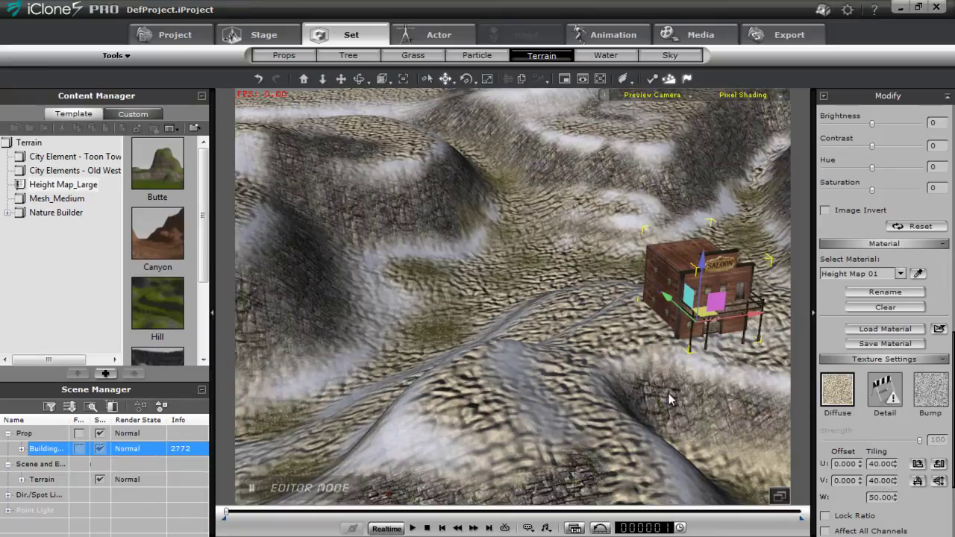
Step: Select the Height Map 01 bump map and set its U and V tiling to 40
scroll(598, 417, up, 3)
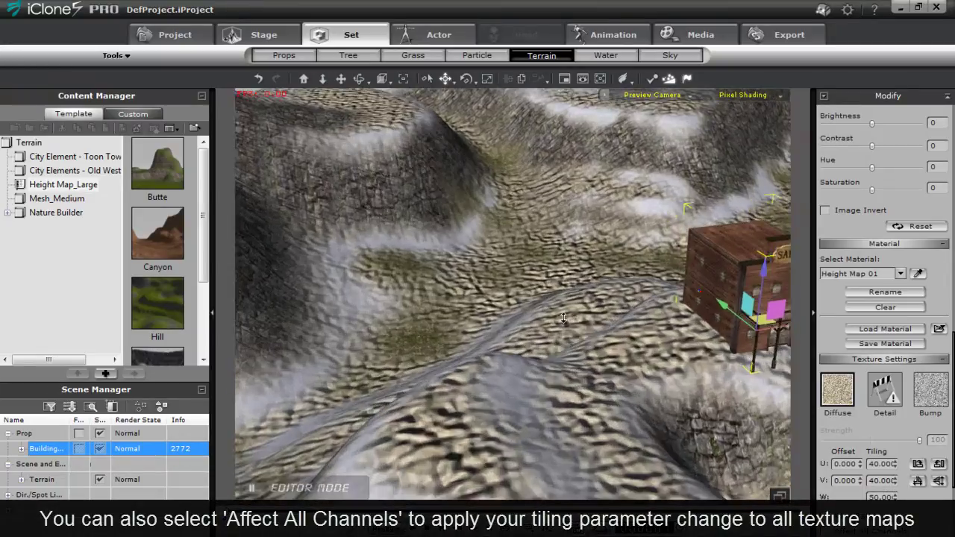
middle_drag(598, 417, 563, 333)
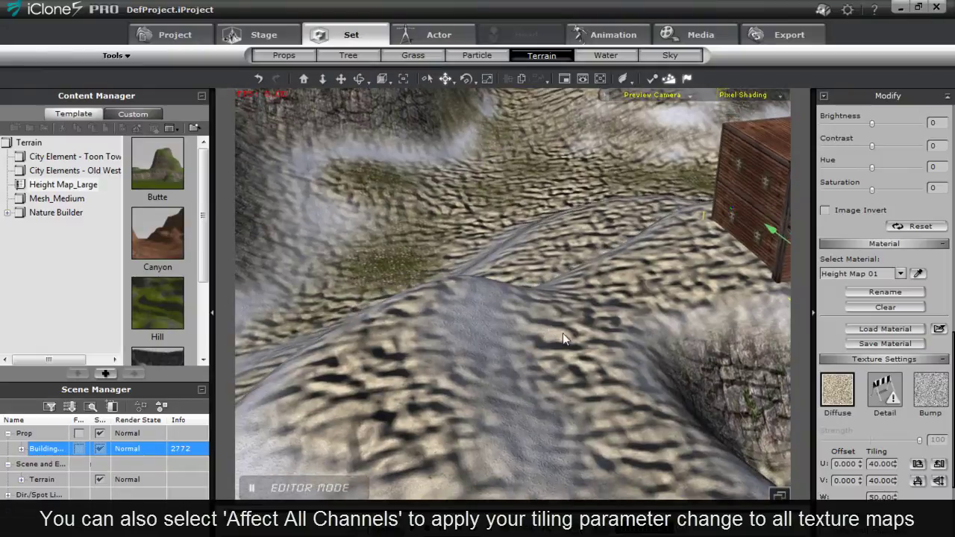
click(932, 392)
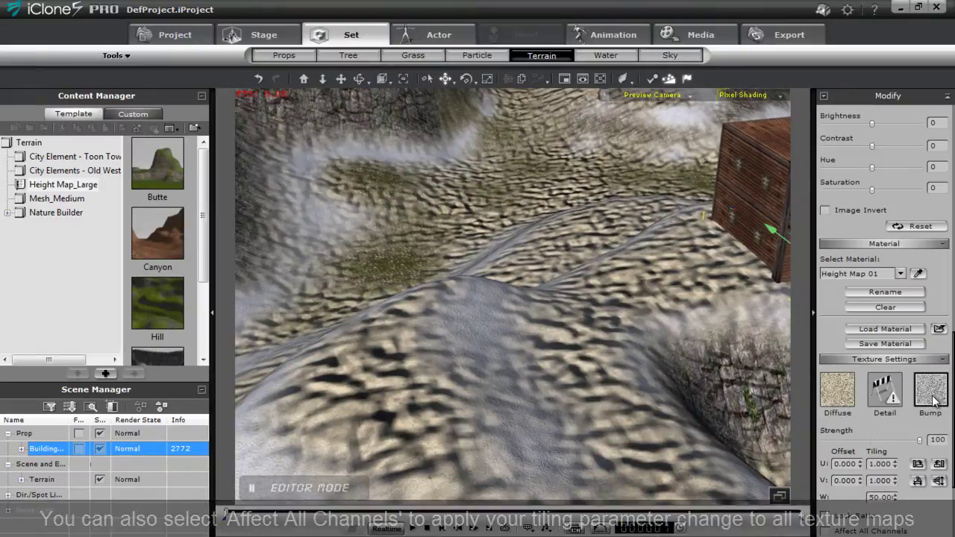
click(883, 465)
key(Return)
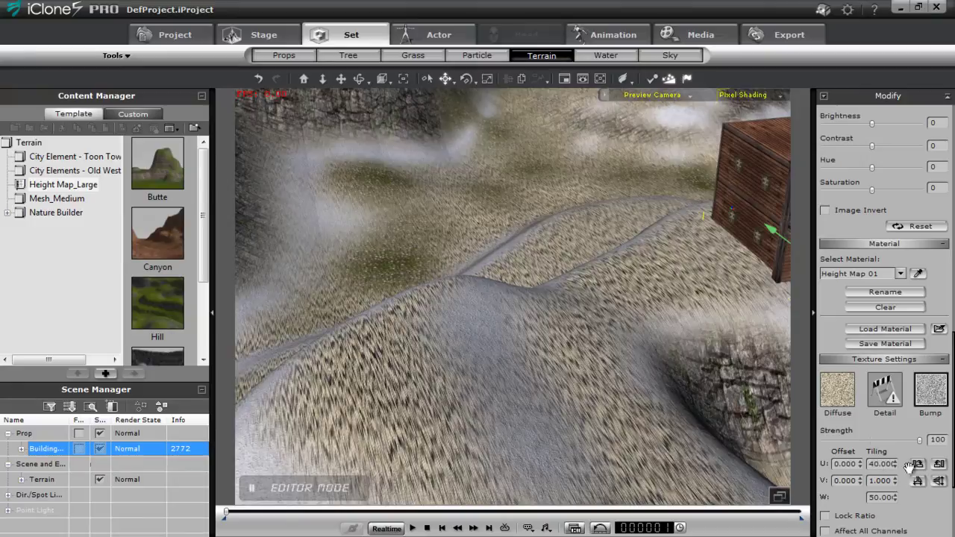
text(40)
key(Return)
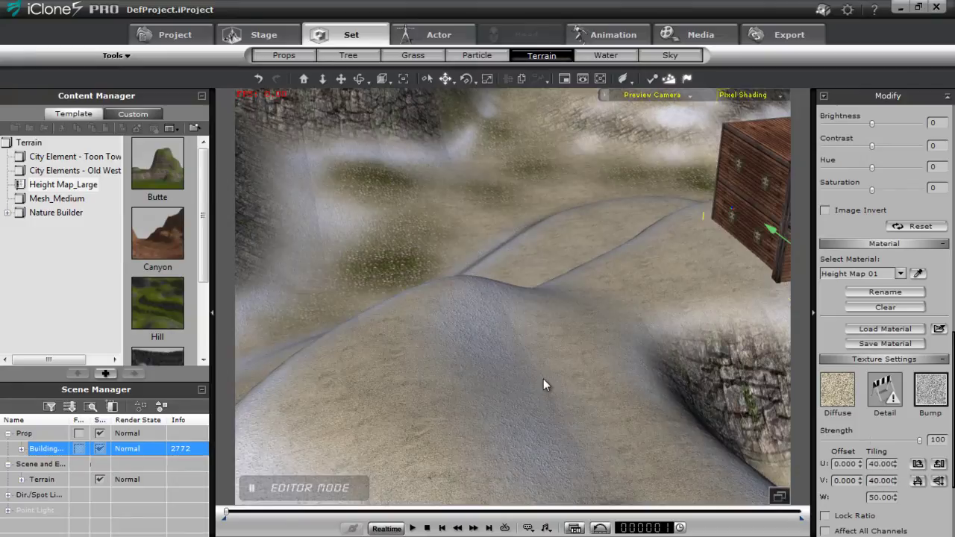
Step: Replace the diffuse texture of Height Map 01 with a bluish snow image
right_drag(542, 379, 591, 214)
scroll(591, 214, down, 3)
middle_drag(590, 214, 598, 359)
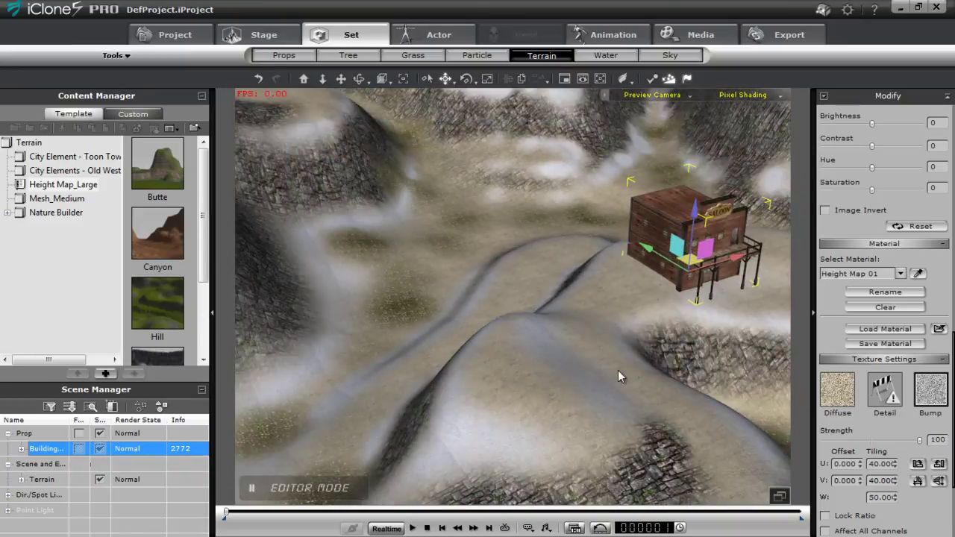
right_drag(612, 363, 600, 268)
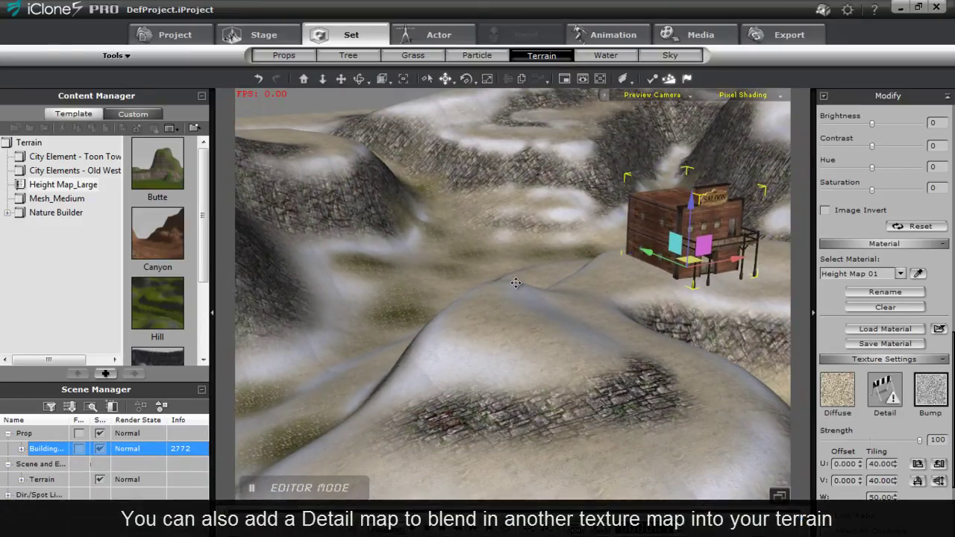
middle_drag(506, 279, 523, 286)
right_drag(523, 285, 573, 283)
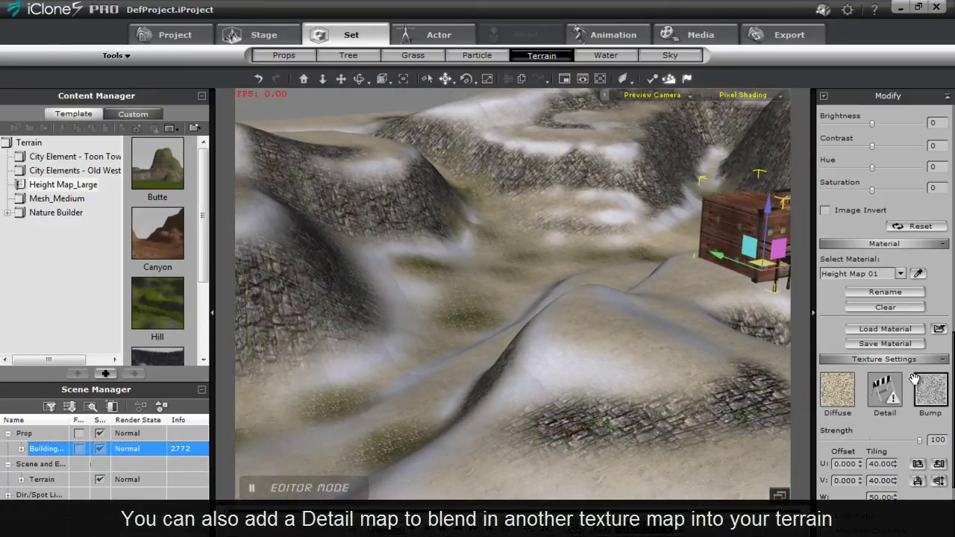
click(841, 395)
click(281, 136)
click(360, 443)
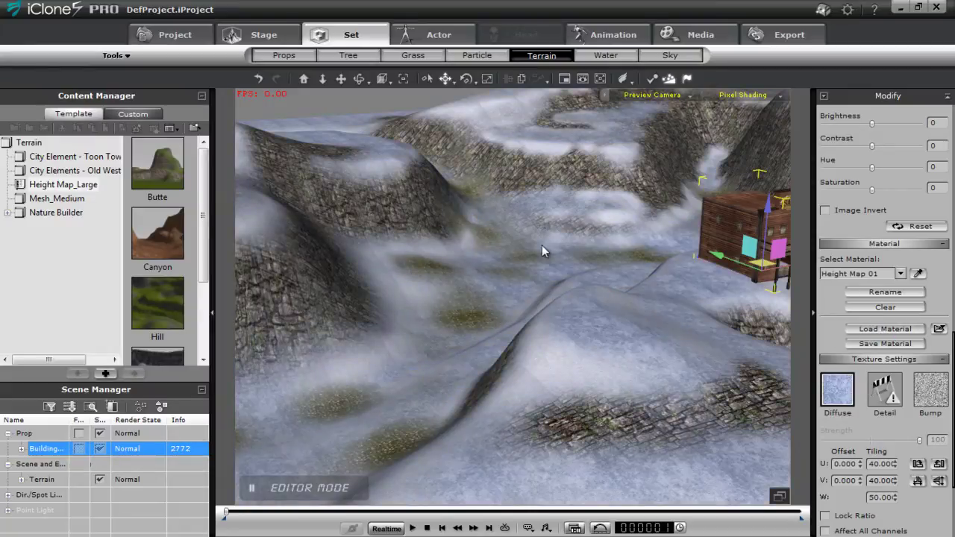
Step: Select the Height Map 04 material and replace its grassy diffuse texture with a pale pebble image
click(901, 274)
click(859, 293)
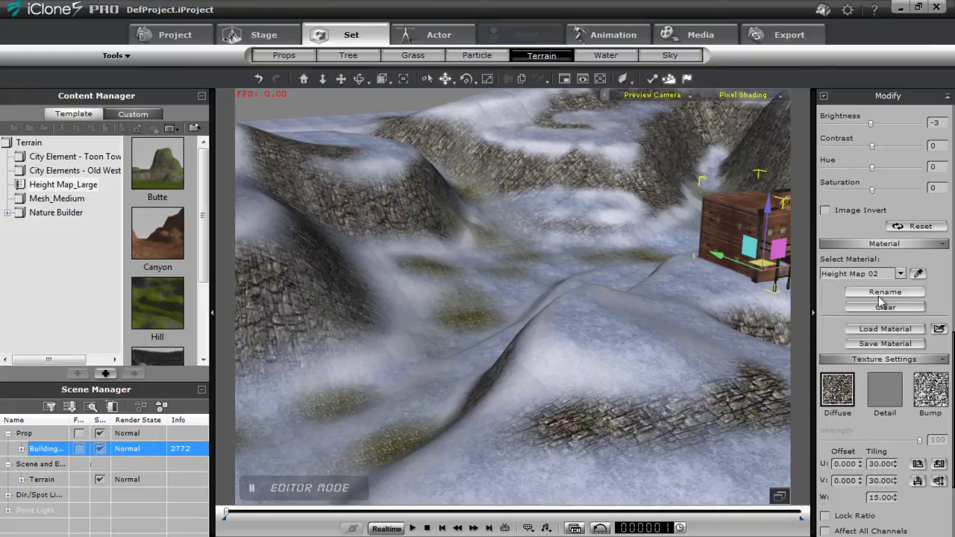
click(902, 274)
click(882, 303)
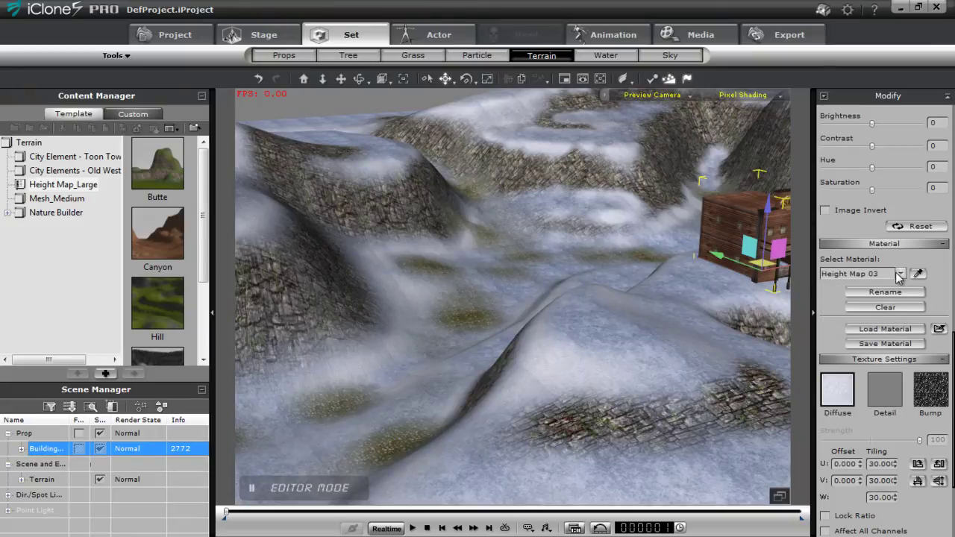
click(902, 274)
click(878, 312)
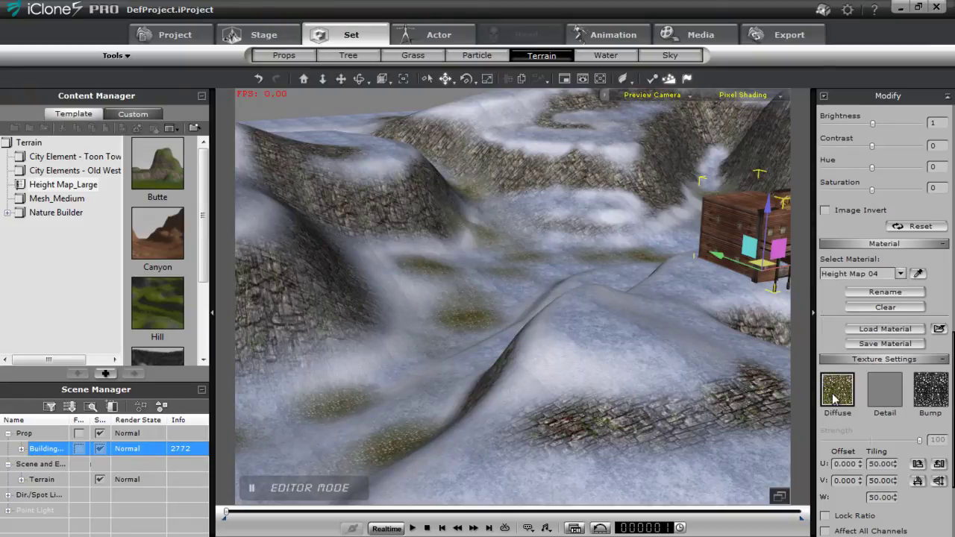
click(882, 330)
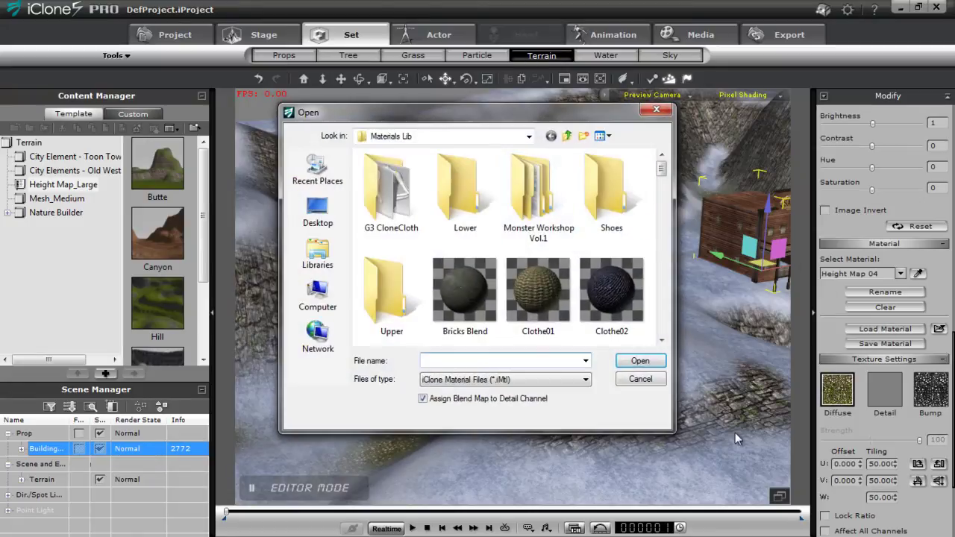
click(642, 380)
click(837, 390)
click(431, 130)
click(355, 444)
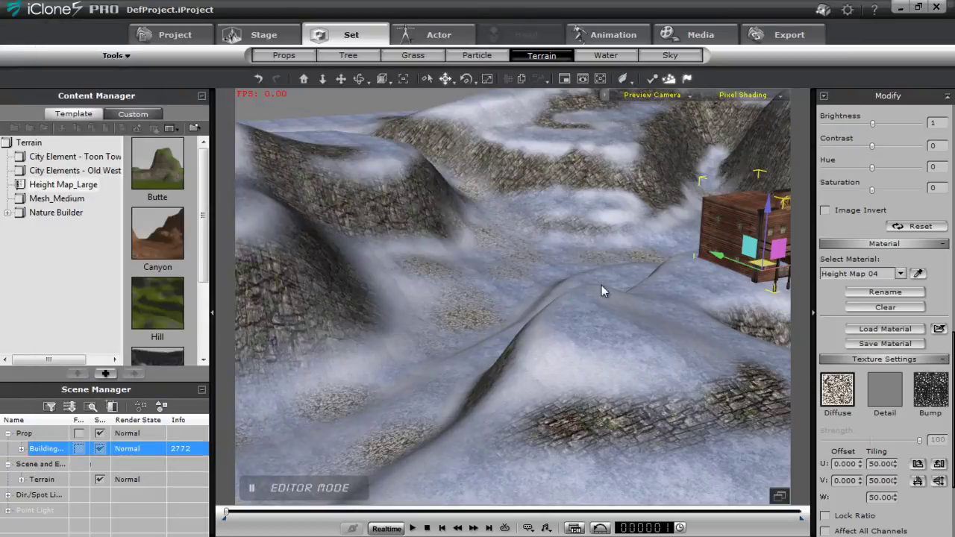
Step: Select the Height Map 01 material again and open the Materials Lib folder in a file browser window
drag(599, 170, 607, 358)
right_drag(695, 338, 554, 288)
right_drag(725, 385, 645, 327)
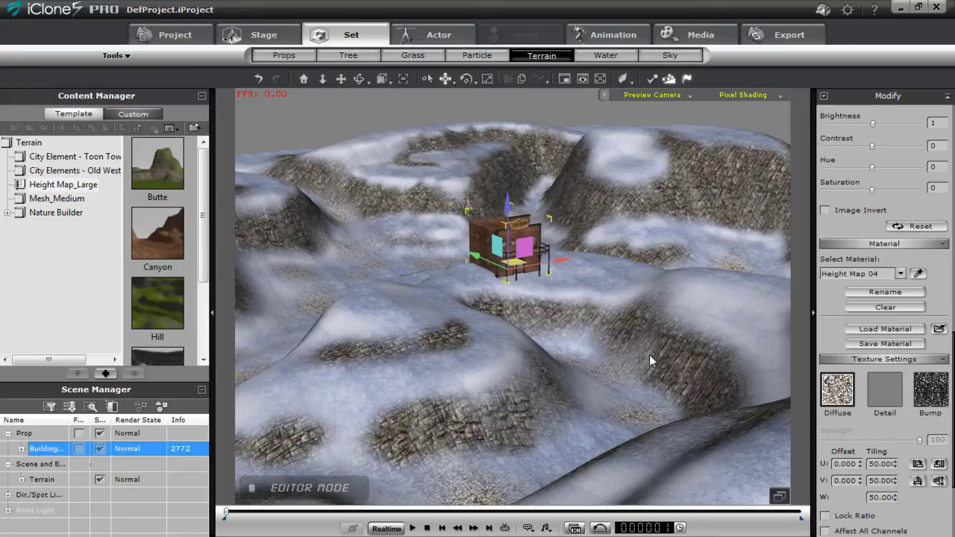
click(905, 274)
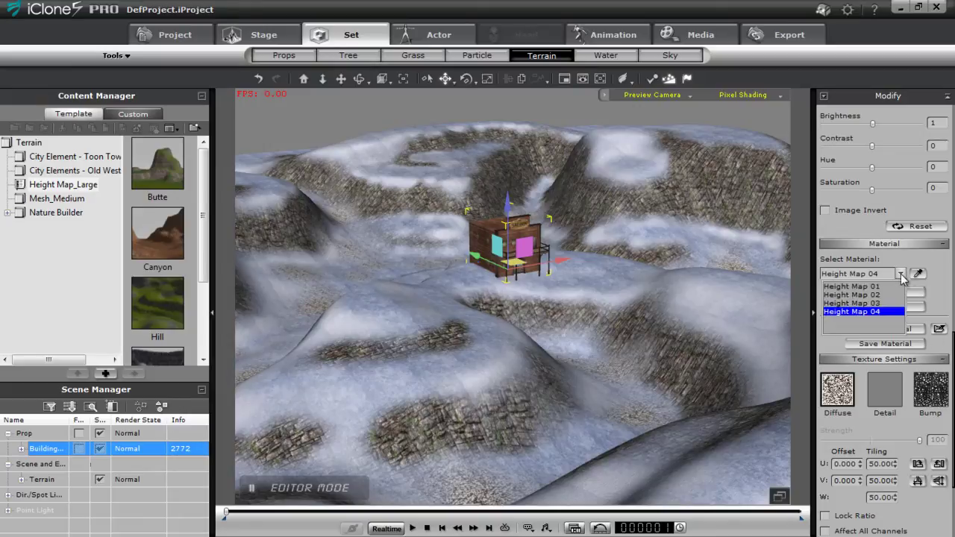
click(855, 285)
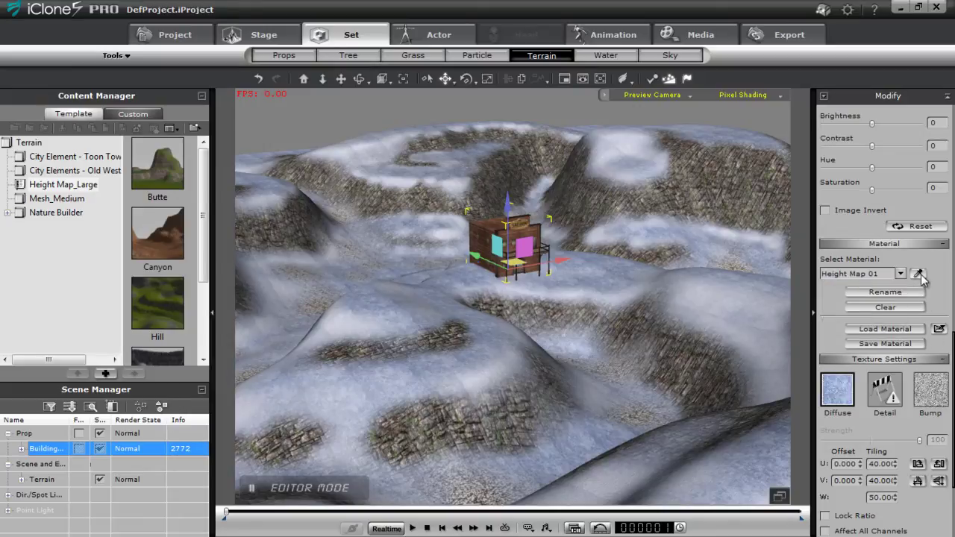
click(939, 330)
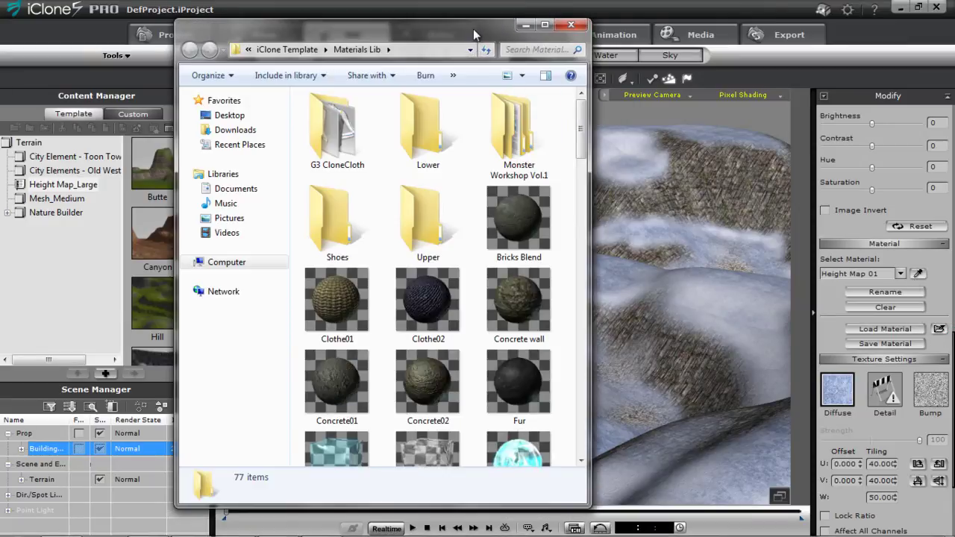
Step: Find the Rock-hard winter material in the Materials Lib folder and apply it to the terrain's Height Map 01
drag(473, 28, 286, 41)
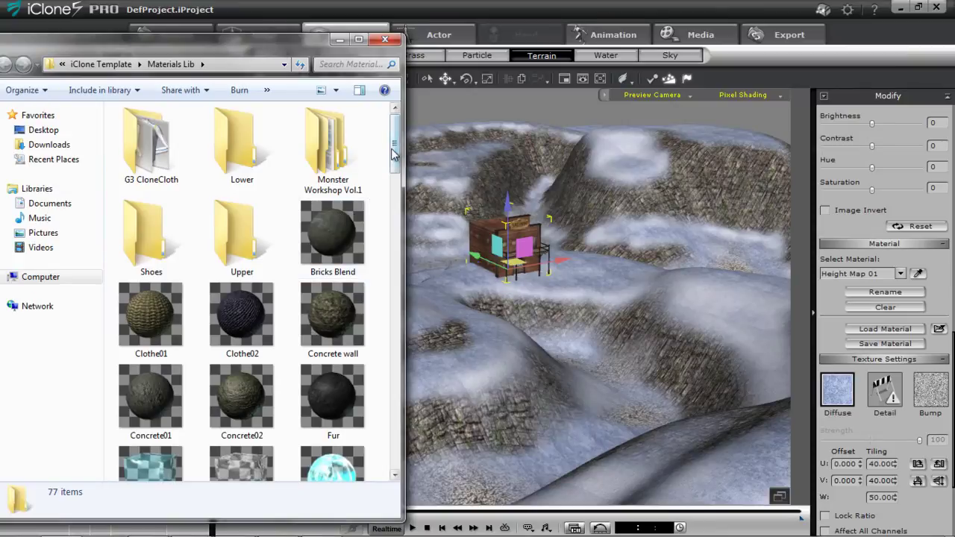
drag(395, 142, 388, 475)
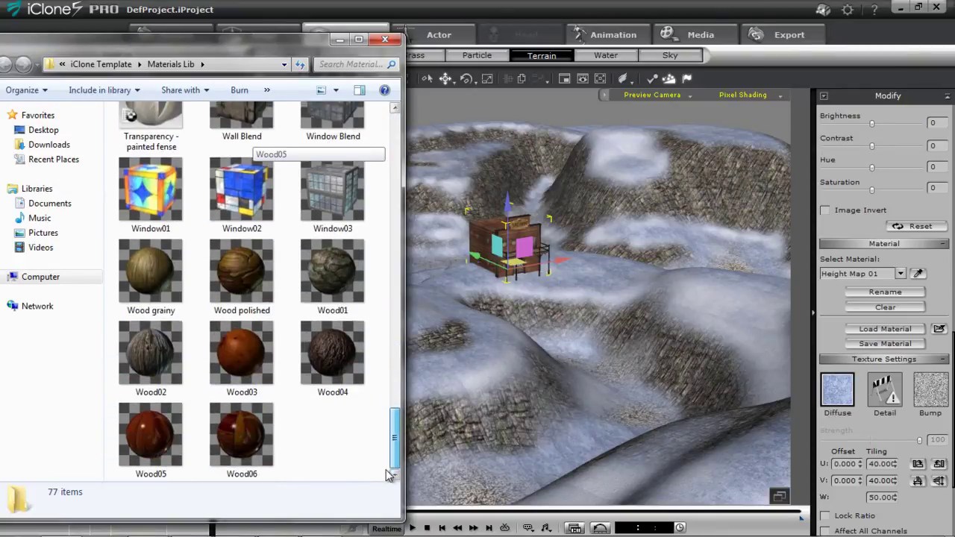
drag(395, 441, 399, 315)
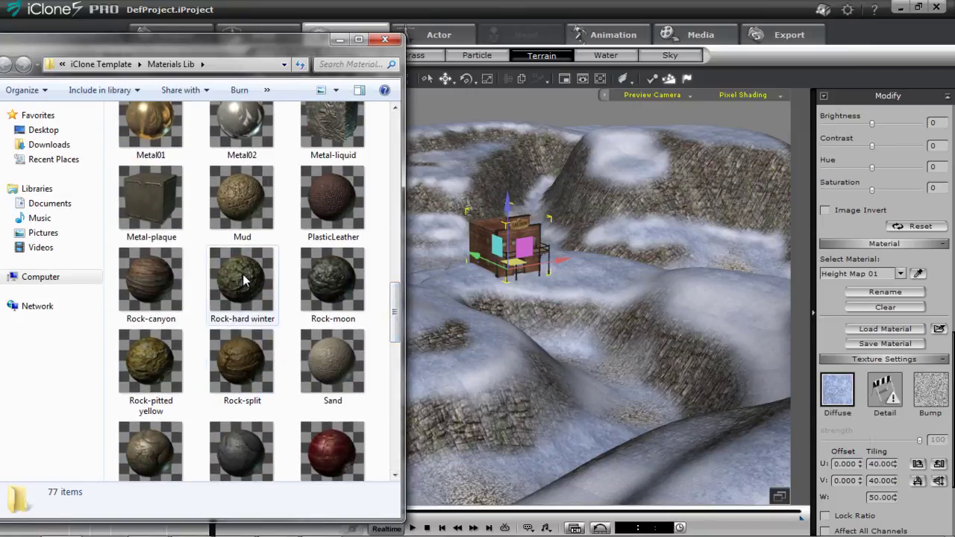
drag(232, 280, 653, 252)
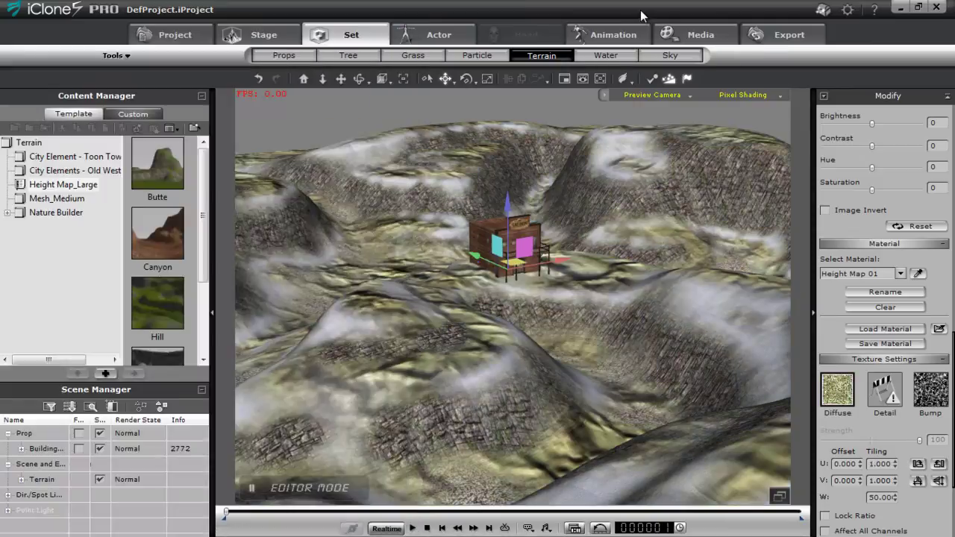
Step: Set the U and V tiling of the new rock material's diffuse texture to 40
double_click(883, 463)
text(40)
key(Tab)
text(40)
key(Return)
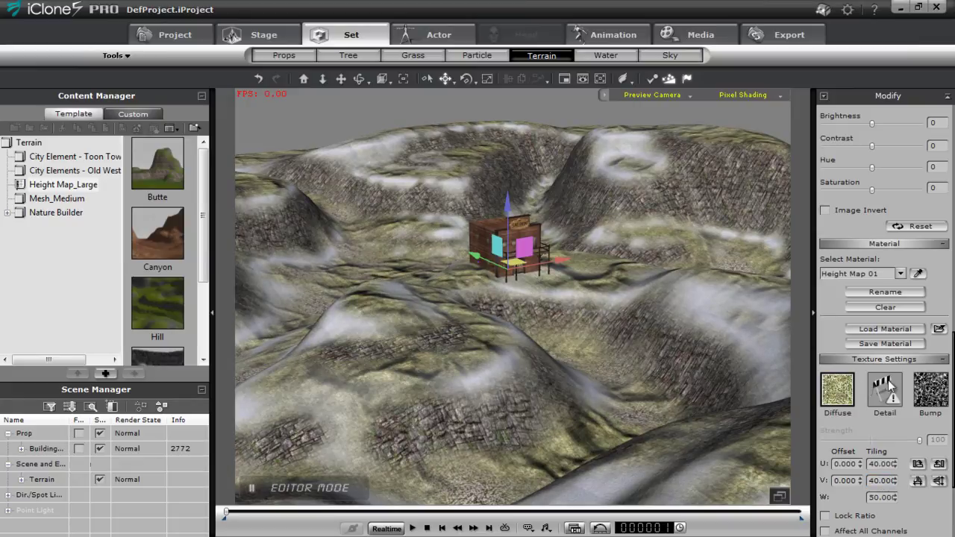
Step: Set the rock material's bump map U and V tiling to 40 and inspect the terrain around the saloon
click(925, 403)
double_click(882, 463)
text(40)
key(Return)
double_click(882, 481)
text(40)
key(Return)
middle_drag(671, 398, 648, 310)
middle_drag(599, 237, 475, 233)
right_drag(475, 233, 607, 316)
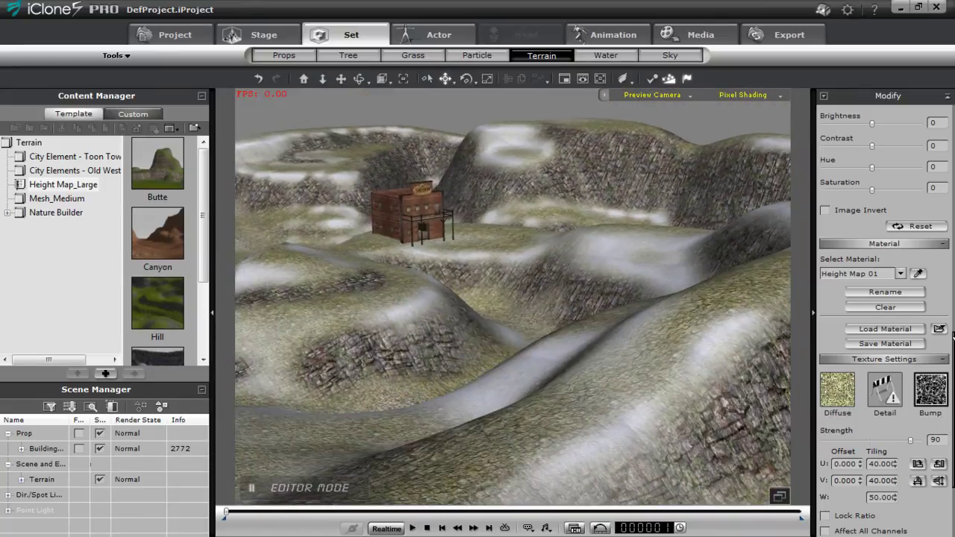